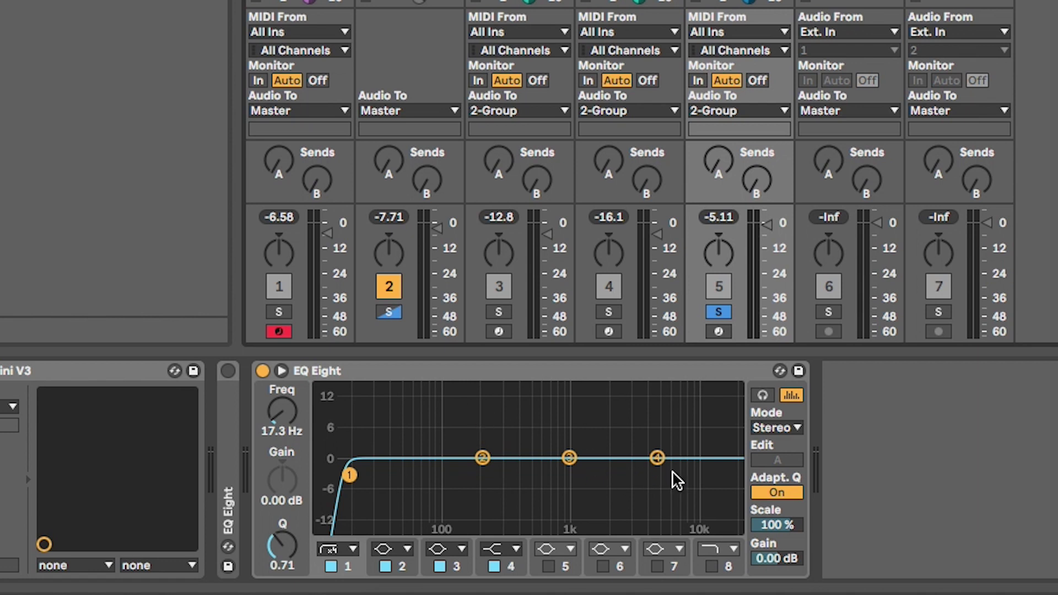
- Play back the soloed Mini V3 track and examine its frequency spectrum in EQ Eight
{"action": "key", "text": "space"}
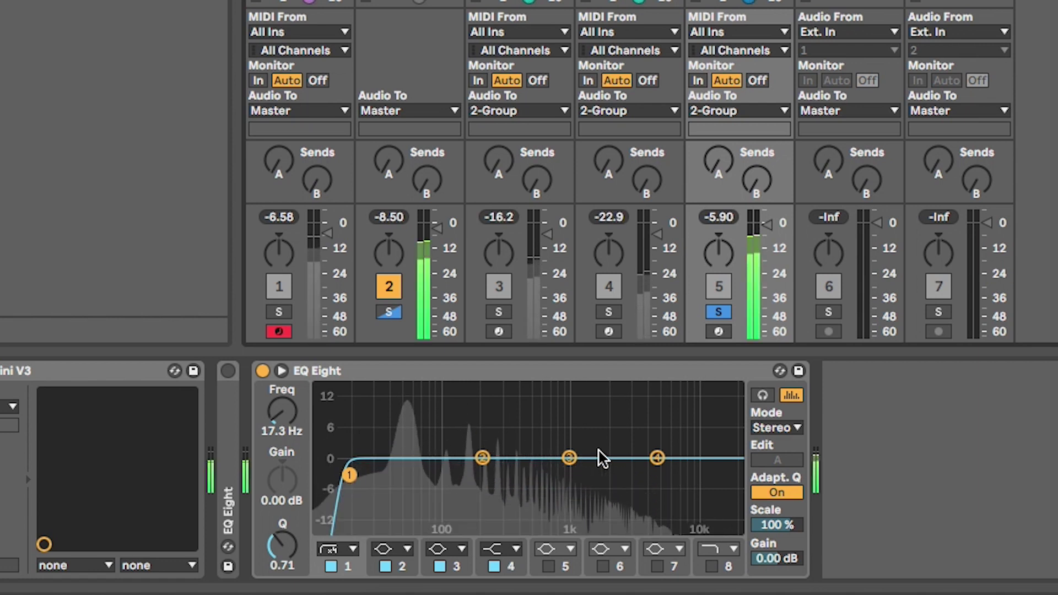
{"action": "key", "text": "space"}
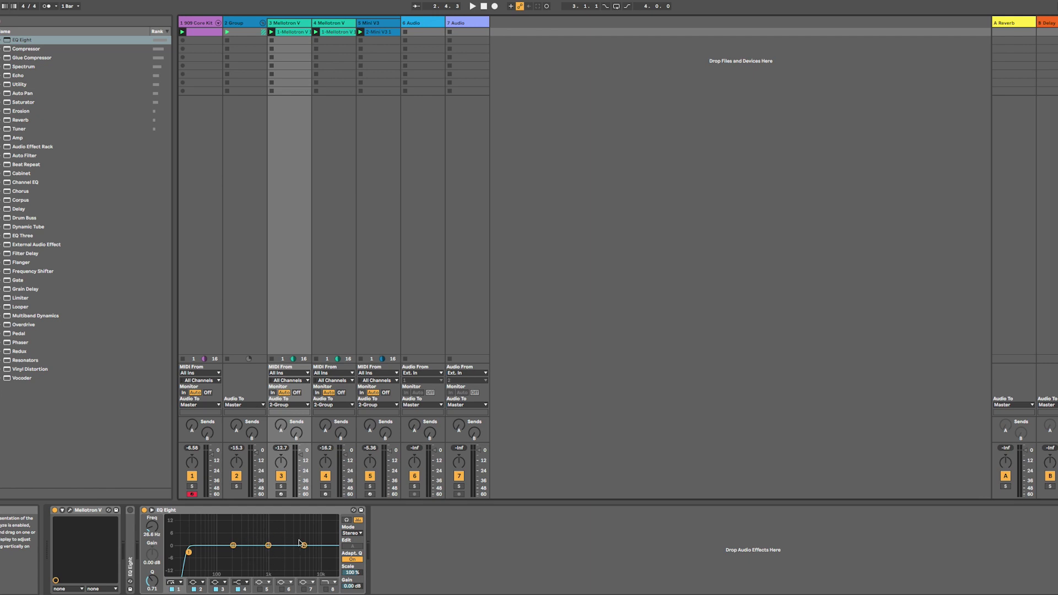
- Add an EQ Eight to the second Mellotron V track (track 4)
{"action": "left_click", "coordinate": [319, 310]}
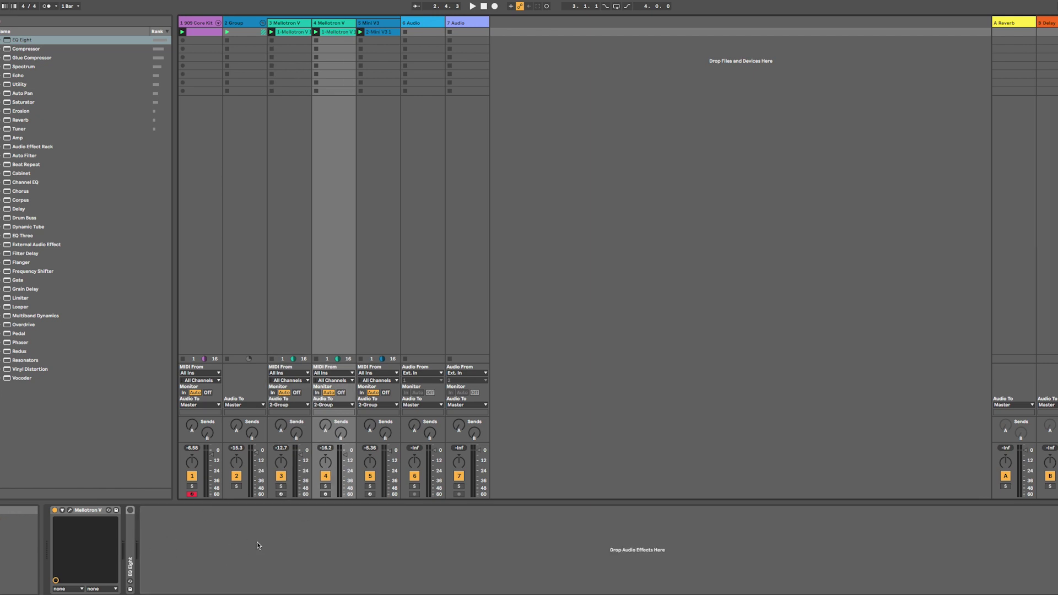
{"action": "left_click_drag", "start_coordinate": [64, 41], "coordinate": [270, 547]}
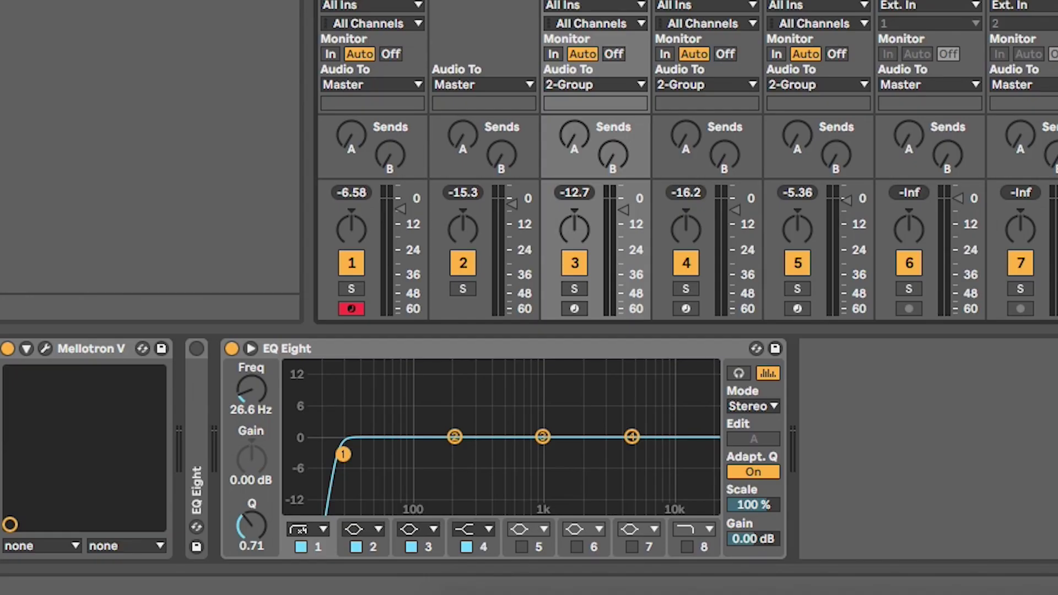
- Solo Mellotron V track 3 and, during playback, raise its EQ Eight band 1 low cut to 344 Hz
{"action": "left_click", "coordinate": [574, 289]}
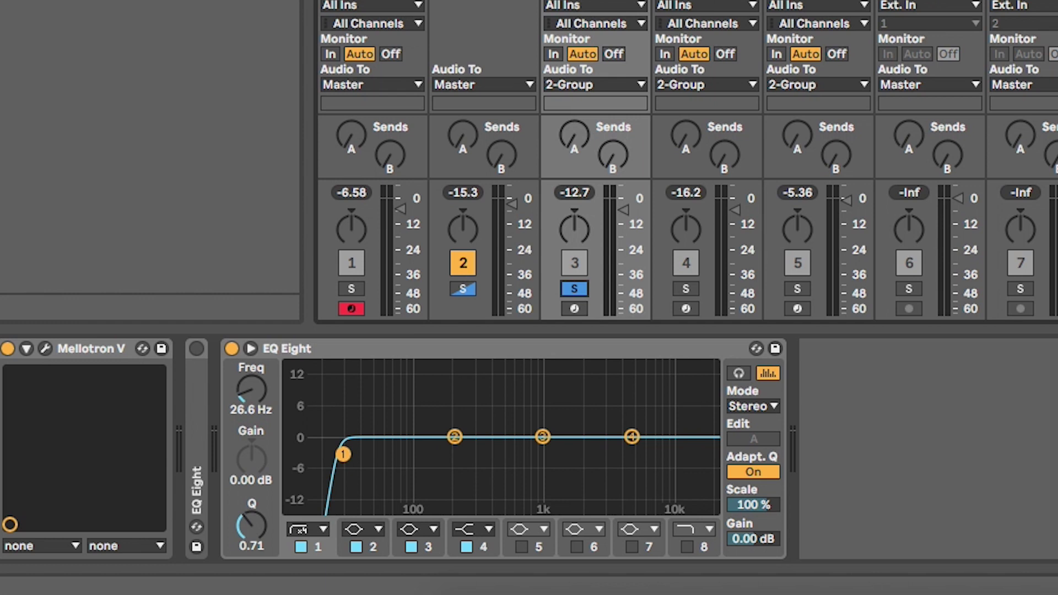
{"action": "key", "text": "space"}
{"action": "left_click_drag", "start_coordinate": [246, 365], "coordinate": [246, 304]}
{"action": "left_click_drag", "start_coordinate": [490, 455], "coordinate": [485, 458]}
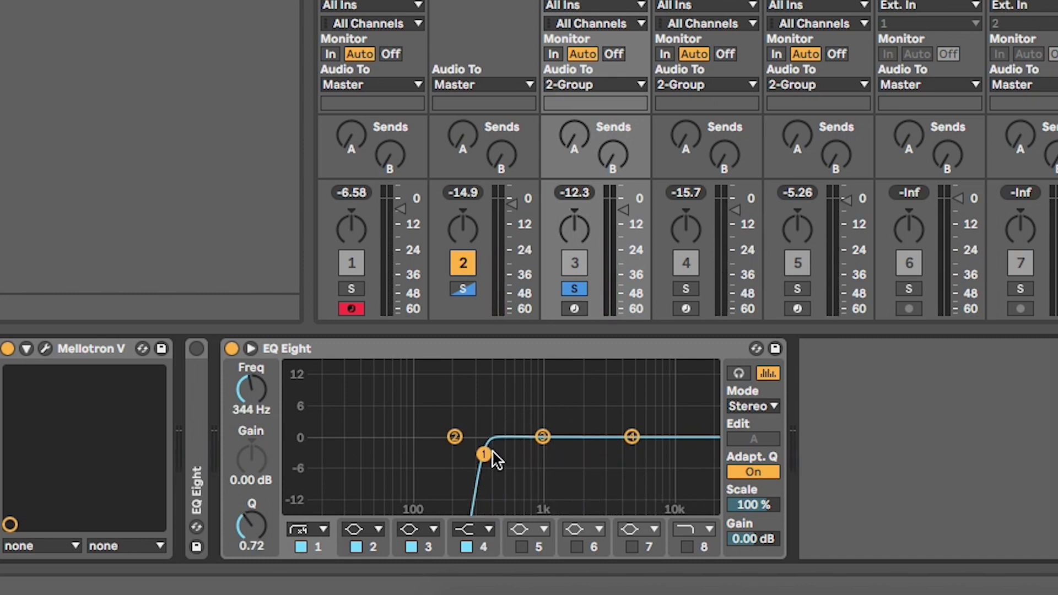
- Solo Mellotron V track 4 and raise its EQ Eight band 1 low cut to about 188 Hz during playback
{"action": "left_click", "coordinate": [690, 252]}
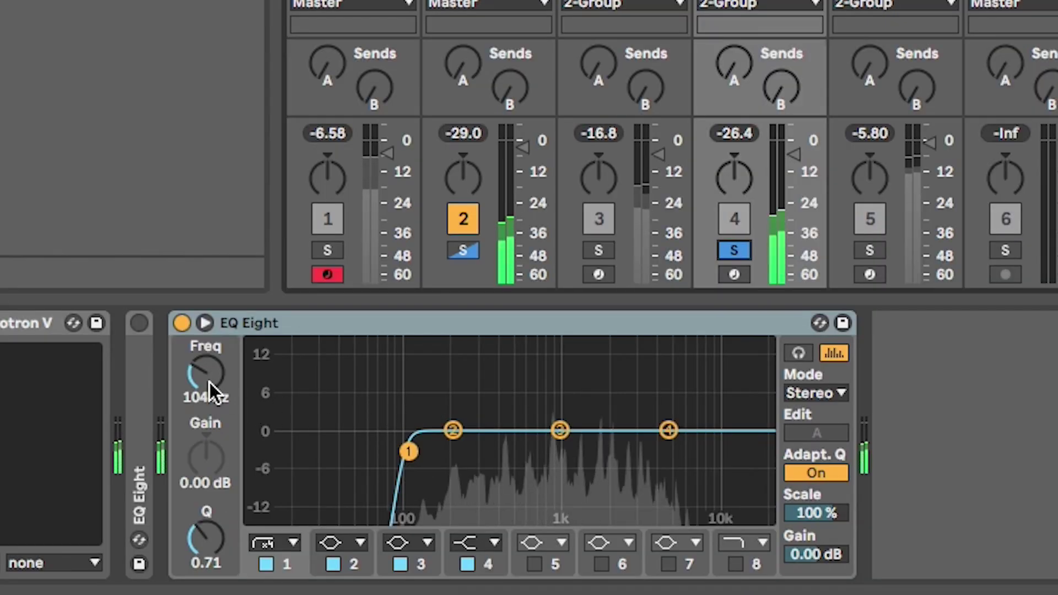
{"action": "left_click_drag", "start_coordinate": [153, 529], "coordinate": [153, 526]}
{"action": "mouse_move", "coordinate": [206, 374]}
{"action": "left_mouse_down"}
{"action": "mouse_move", "coordinate": [206, 342]}
{"action": "mouse_move", "coordinate": [206, 359]}
{"action": "left_mouse_up"}
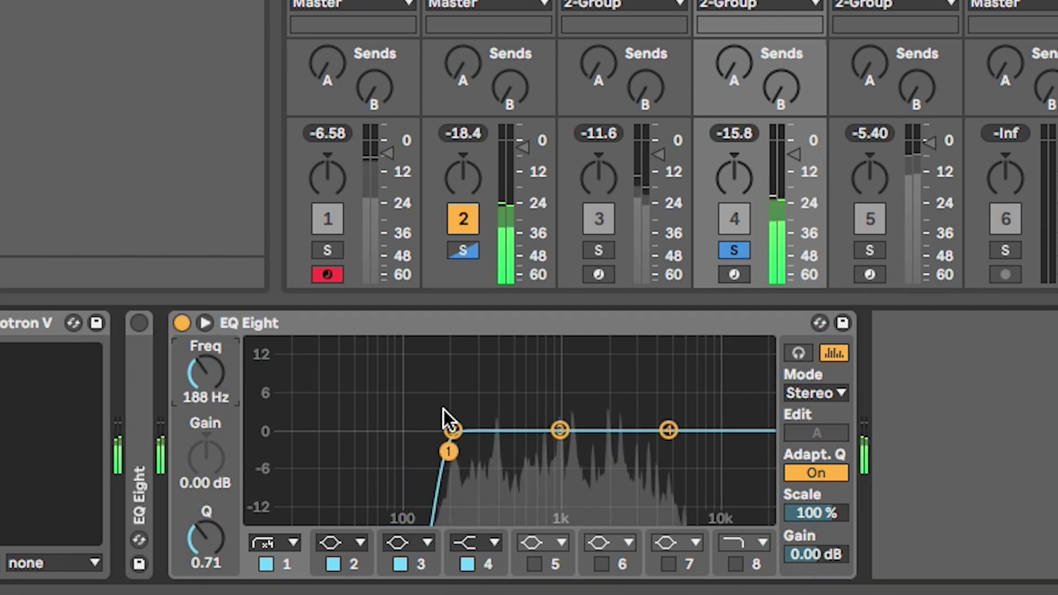
- Change band 4 of track 4's EQ Eight to a high-cut filter and set its frequency to about 6.53 kHz
{"action": "left_click", "coordinate": [494, 544]}
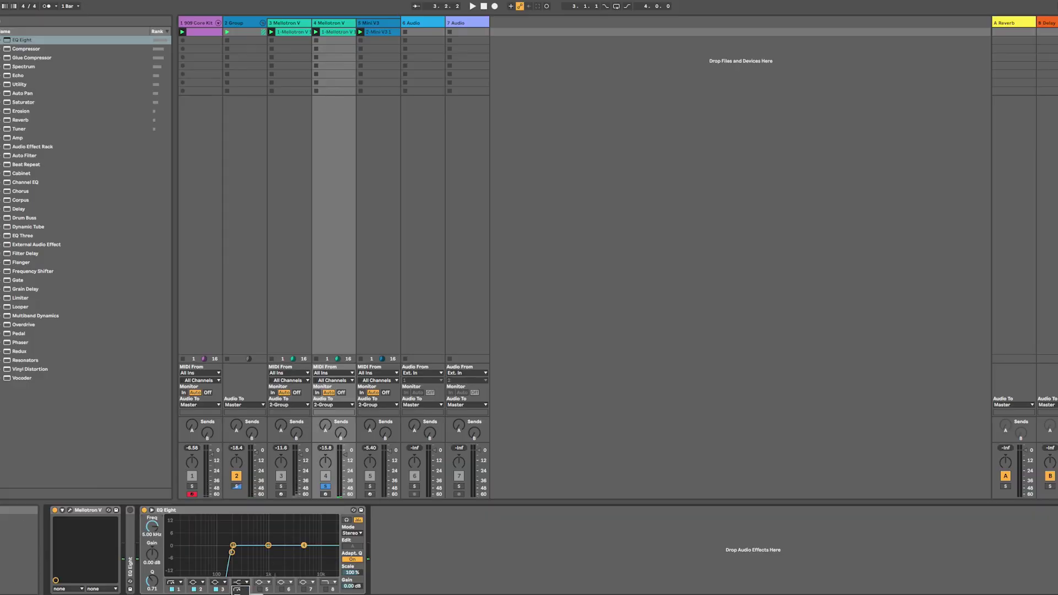
{"action": "left_click", "coordinate": [237, 589]}
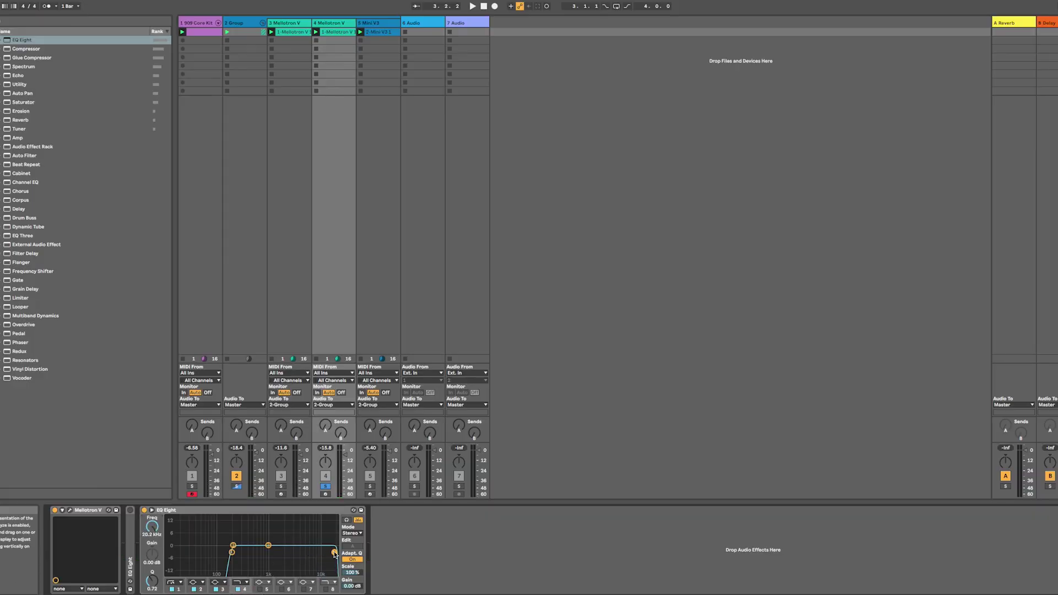
{"action": "left_click_drag", "start_coordinate": [333, 553], "coordinate": [310, 551]}
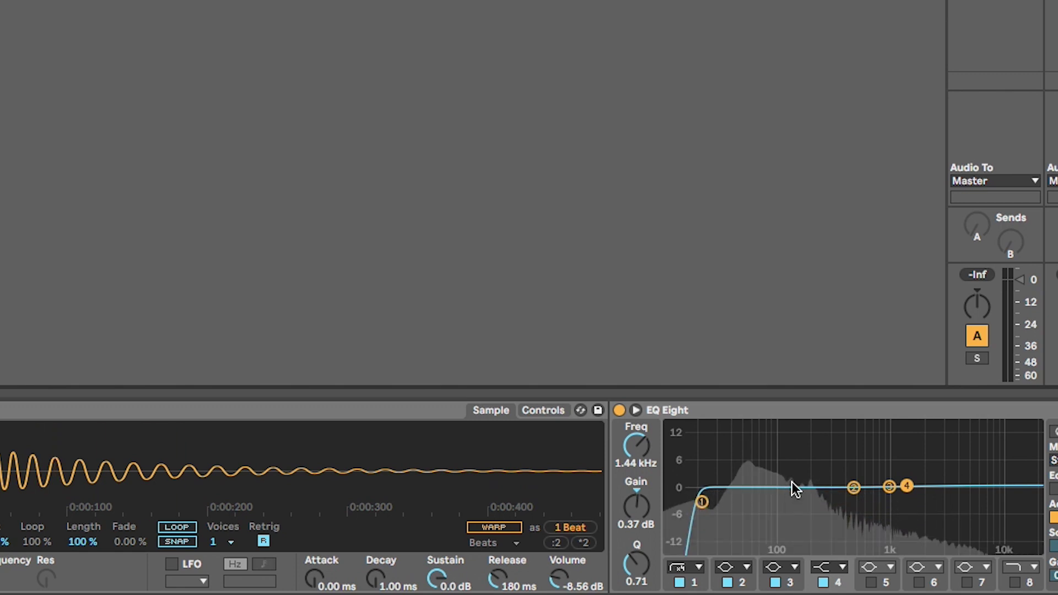
- On the Kick 909's EQ Eight, cut band 2 by 9.79 dB at 474 Hz and boost band 4 by about 8.55 dB at 1.47 kHz
{"action": "left_click_drag", "start_coordinate": [854, 487], "coordinate": [853, 527]}
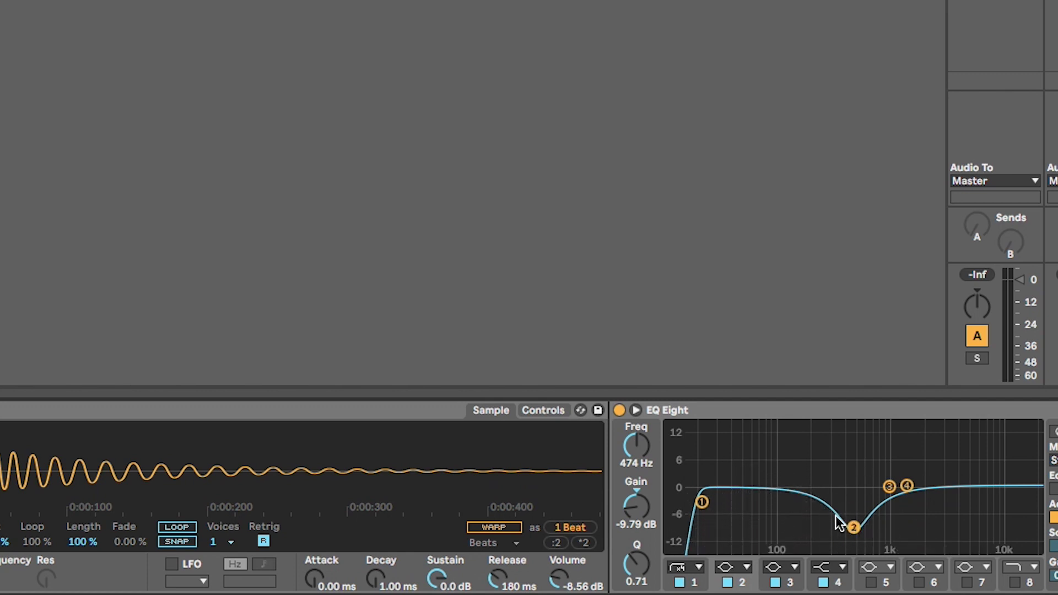
{"action": "left_click_drag", "start_coordinate": [906, 485], "coordinate": [915, 451]}
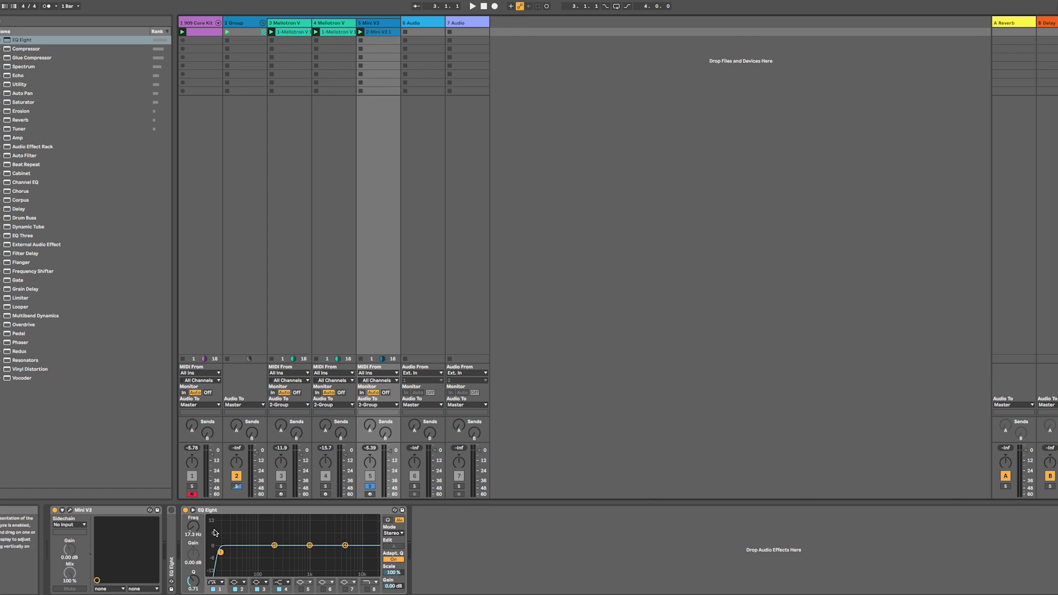
- Play the soloed Mini V3 track and set its EQ Eight band 1 low cut to about 22.1 Hz
{"action": "key", "text": "space"}
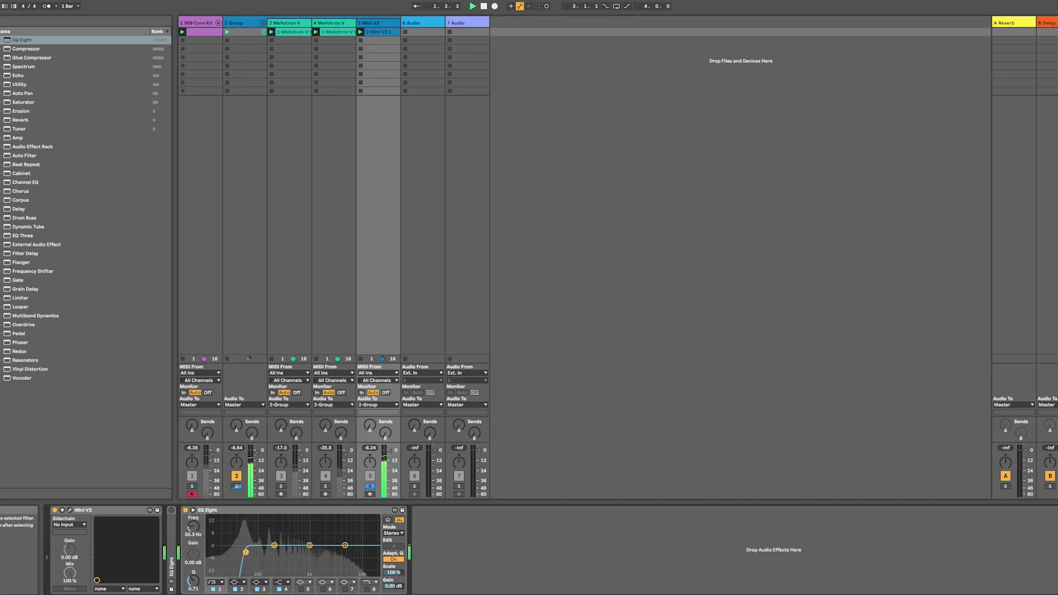
{"action": "mouse_move", "coordinate": [195, 532]}
{"action": "left_mouse_down"}
{"action": "mouse_move", "coordinate": [196, 521]}
{"action": "mouse_move", "coordinate": [196, 532]}
{"action": "left_mouse_up"}
{"action": "key", "text": "space"}
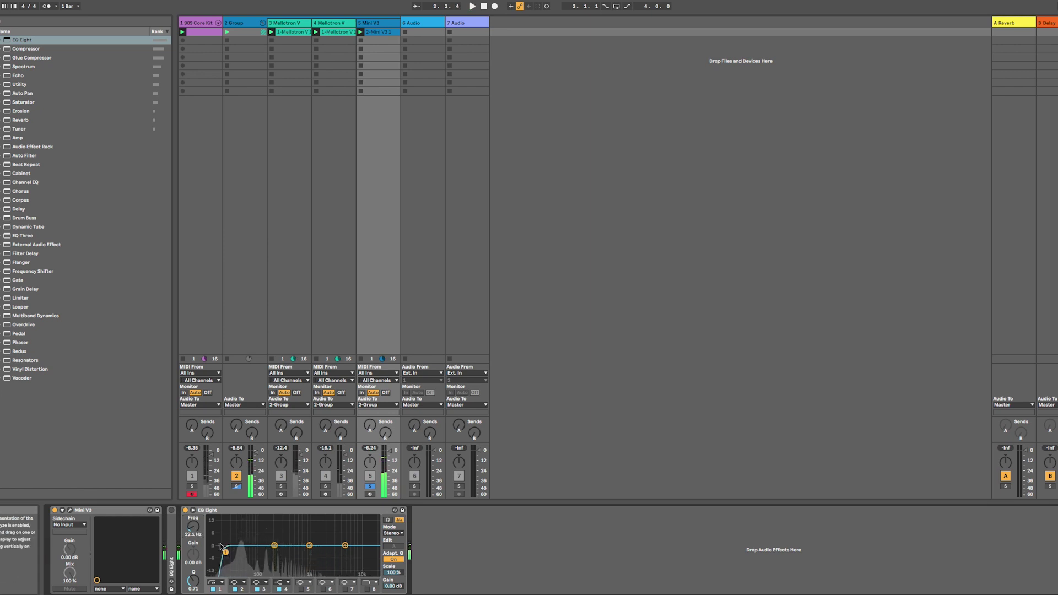
- Change band 4 of the Mini V3's EQ Eight to a high-cut filter at 5.27 kHz and audition it
{"action": "left_click", "coordinate": [285, 582]}
{"action": "left_click", "coordinate": [286, 591]}
{"action": "left_click_drag", "start_coordinate": [346, 553], "coordinate": [347, 553]}
{"action": "key", "text": "space"}
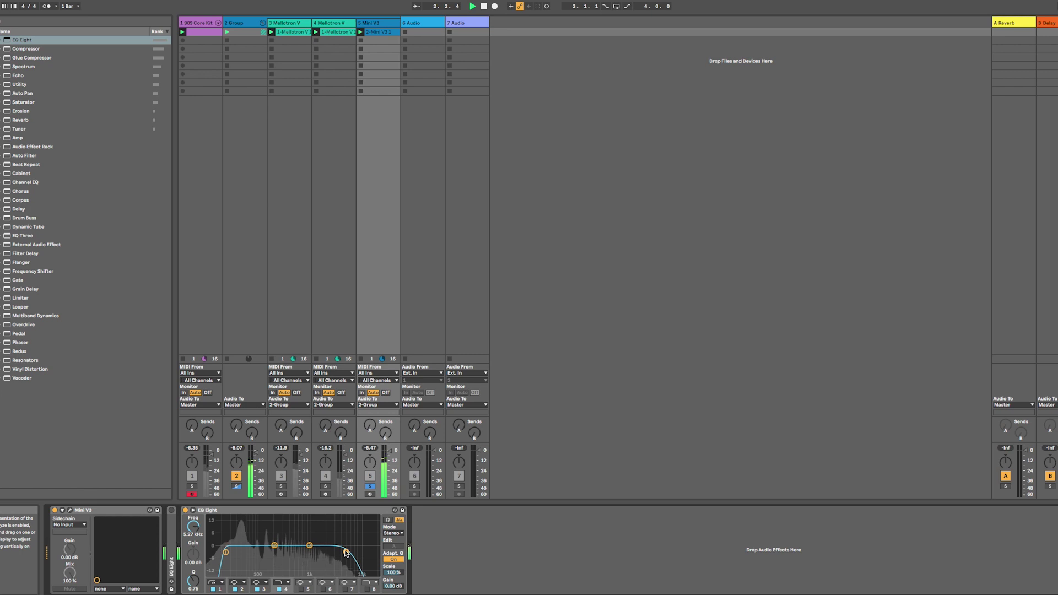
{"action": "key", "text": "space"}
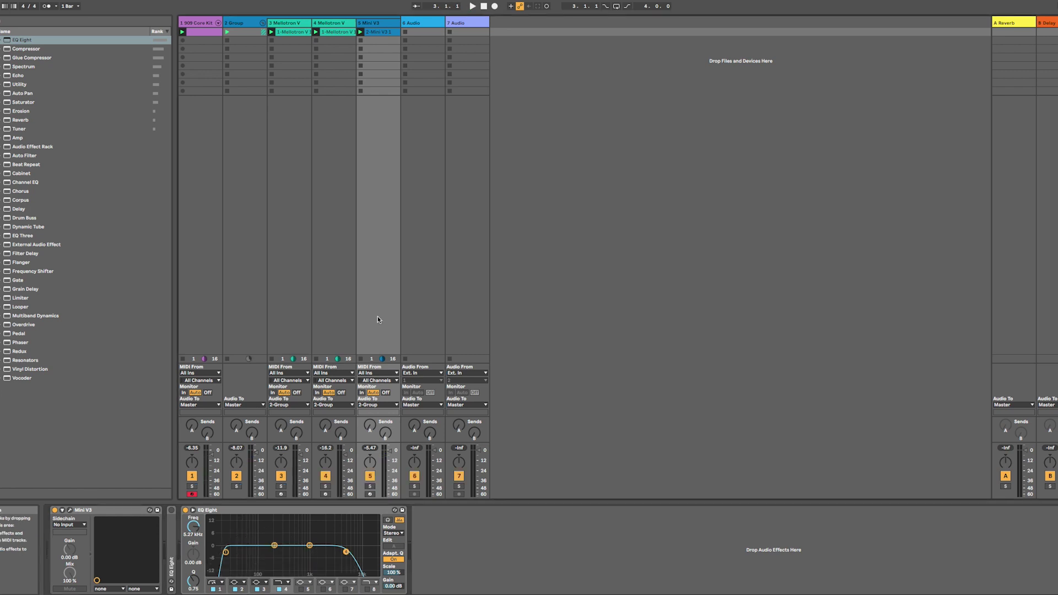
- With the instrument group soloed and playing, cut band 3 of the Mini V3's EQ Eight by 4.59 dB just below 1 kHz
{"action": "left_click", "coordinate": [253, 279]}
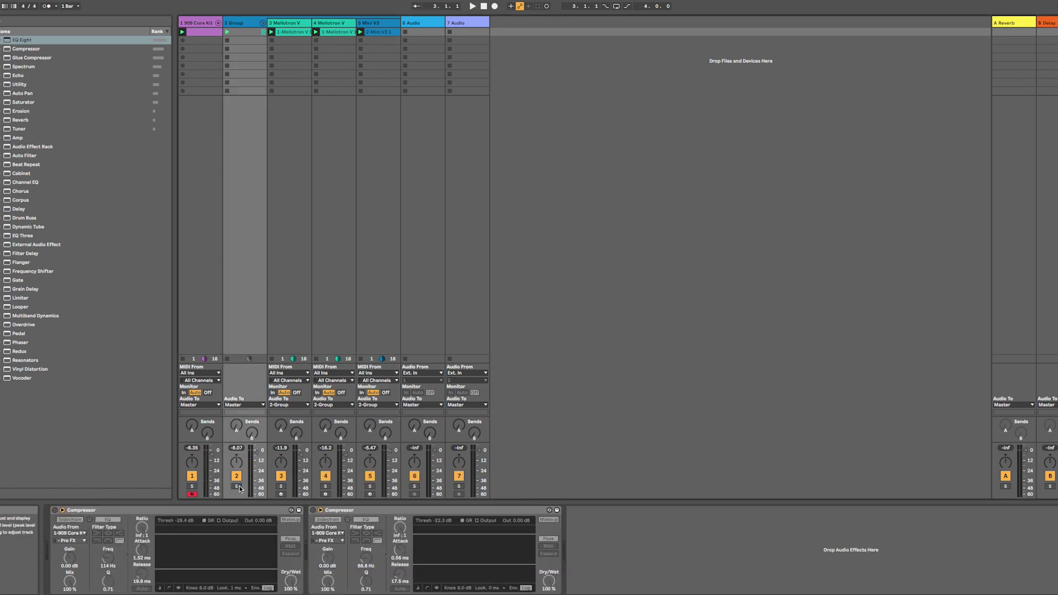
{"action": "left_click", "coordinate": [371, 316]}
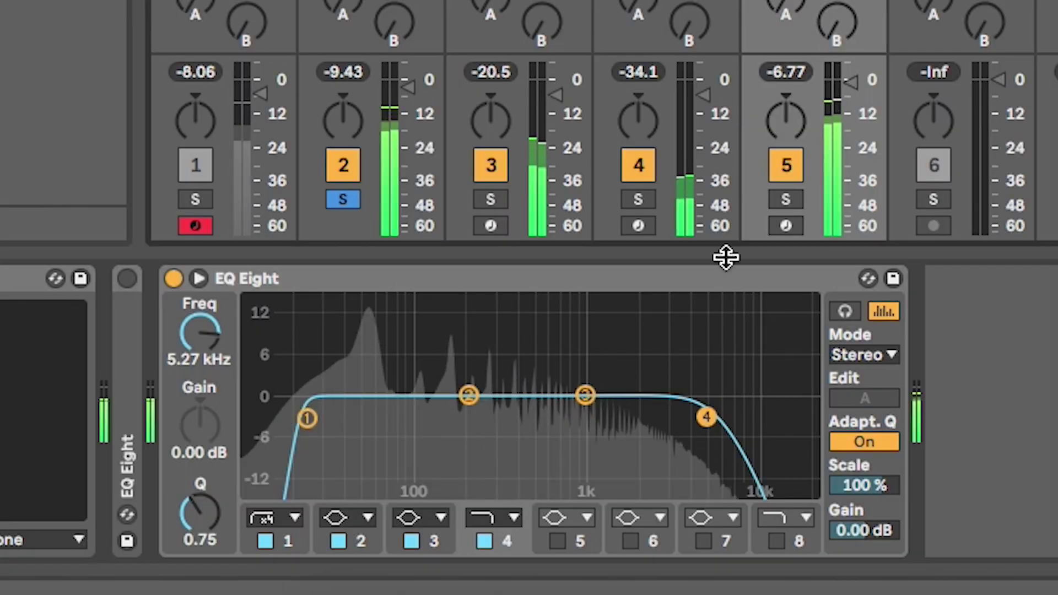
{"action": "left_click_drag", "start_coordinate": [310, 546], "coordinate": [308, 553]}
{"action": "mouse_move", "coordinate": [581, 422]}
{"action": "left_mouse_down"}
{"action": "mouse_move", "coordinate": [574, 432]}
{"action": "mouse_move", "coordinate": [576, 392]}
{"action": "mouse_move", "coordinate": [578, 424]}
{"action": "left_mouse_up"}
{"action": "key", "text": "space"}
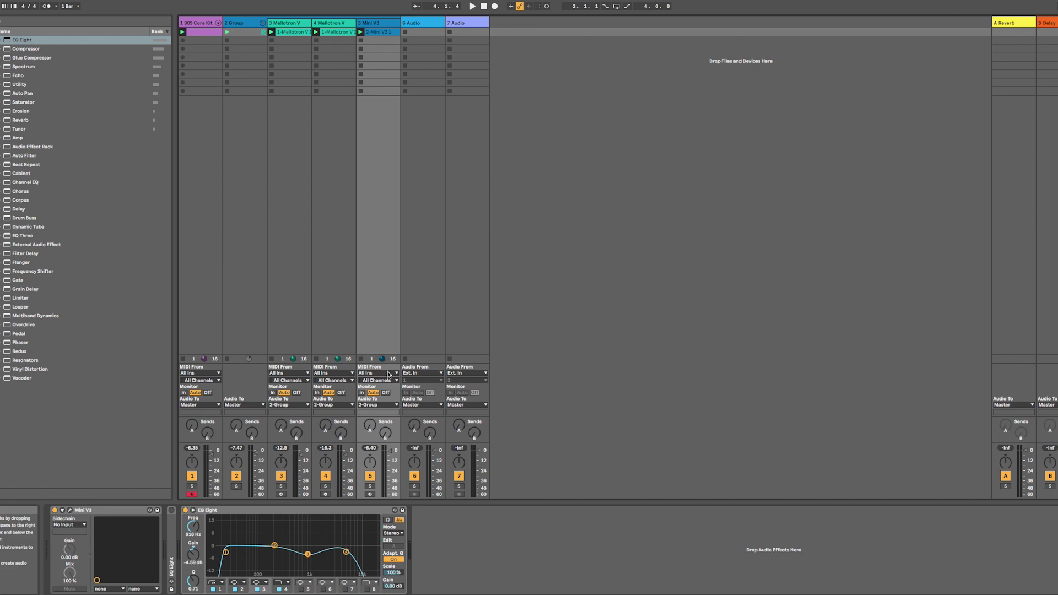
- Select and solo both Mellotron V tracks together and audition them
{"action": "left_click", "coordinate": [292, 23]}
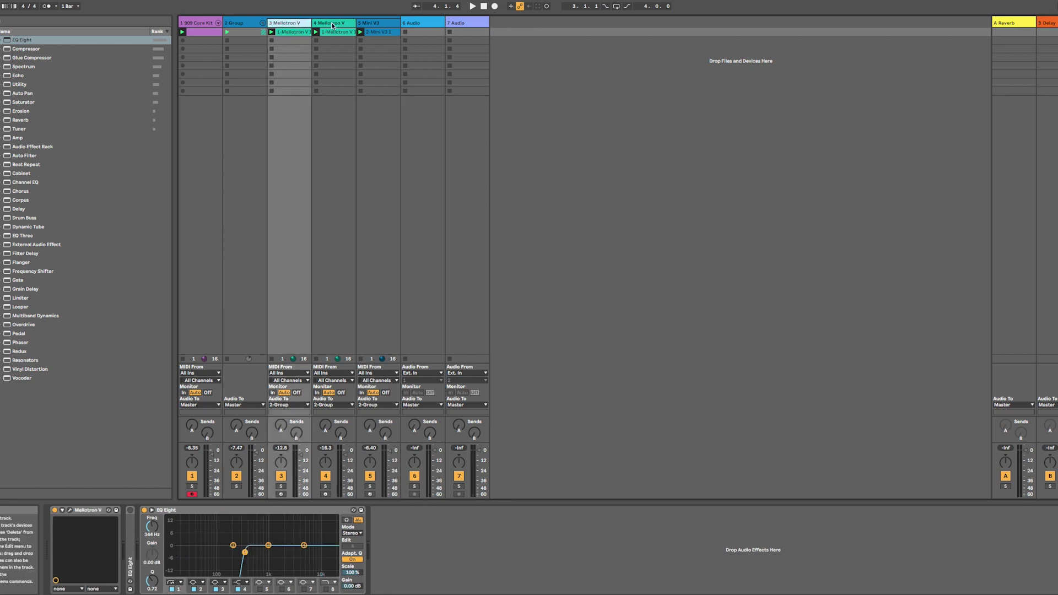
{"action": "left_click", "coordinate": [332, 23], "text": "shift"}
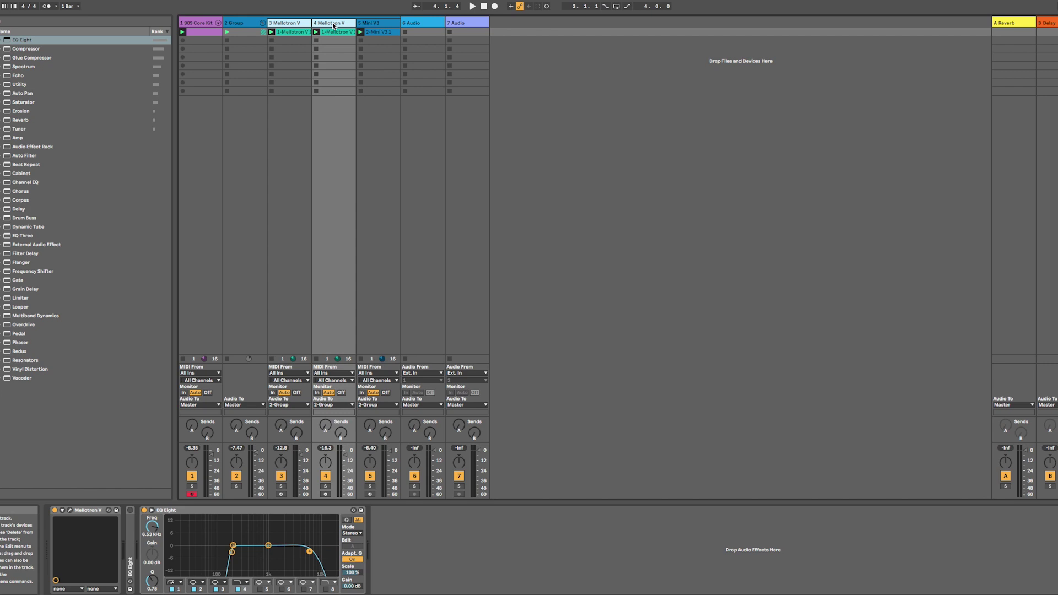
{"action": "left_click", "coordinate": [281, 486]}
{"action": "key", "text": "space"}
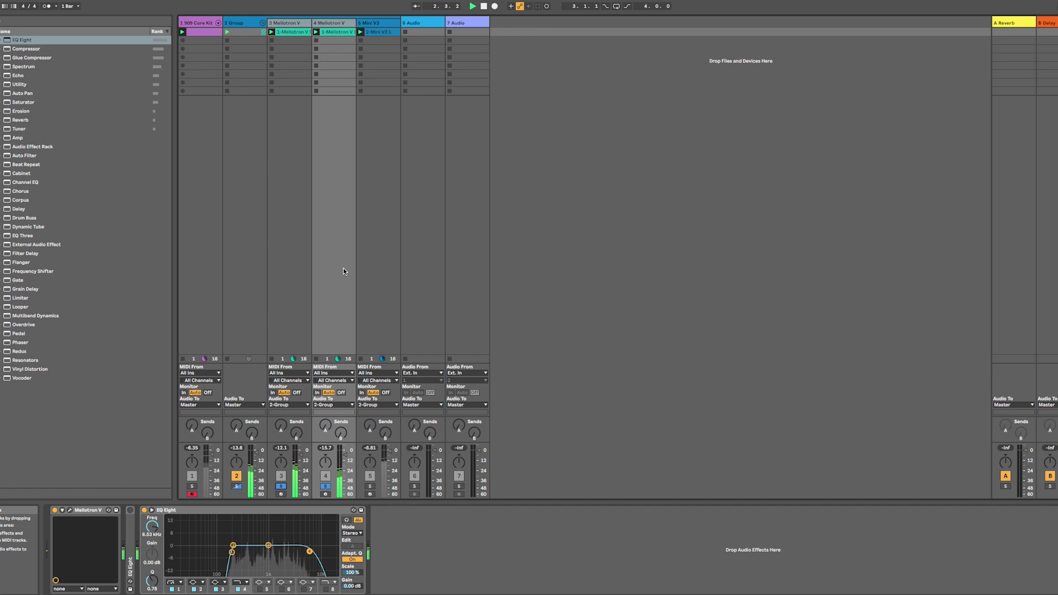
{"action": "key", "text": "space"}
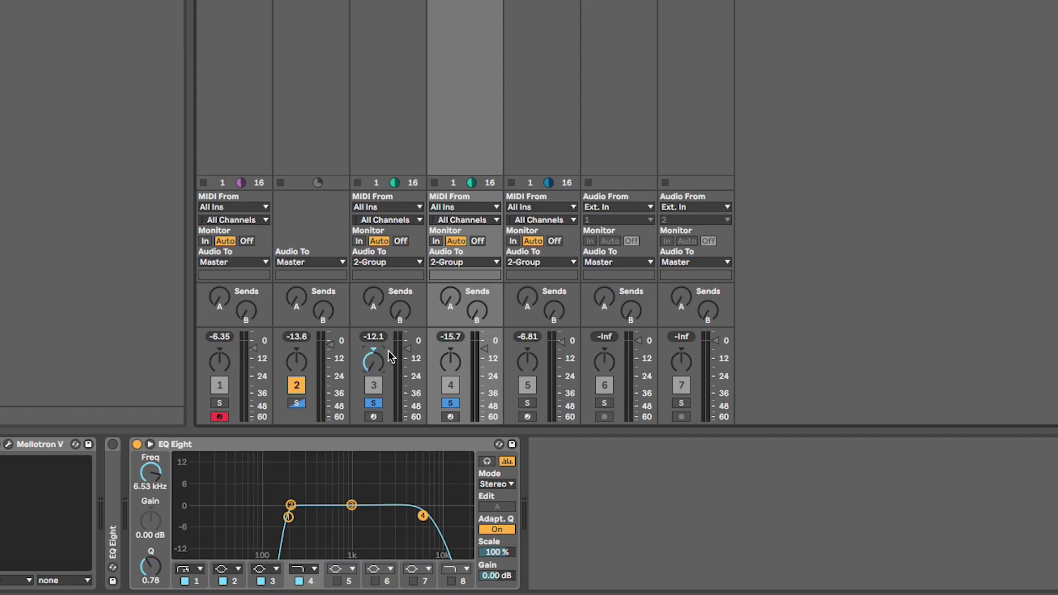
- Pan the two Mellotron V tracks apart, track 3 left and track 4 right, and audition the stereo spread
{"action": "left_click", "coordinate": [453, 361]}
{"action": "key", "text": "space"}
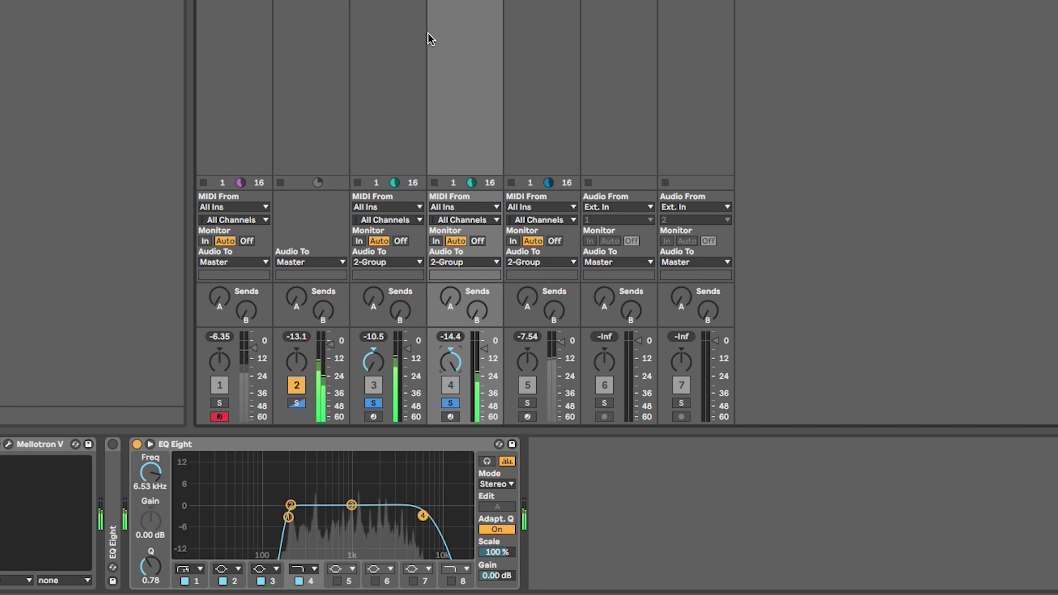
{"action": "key", "text": "space"}
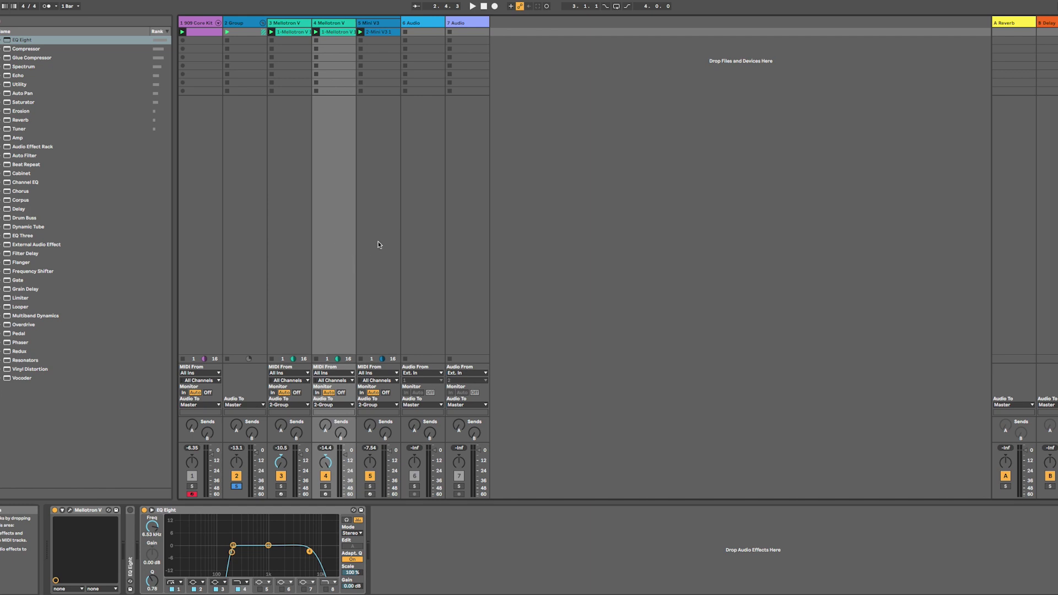
- Look through the Mellotron V and Mini V3 tracks' EQ curves and play back the soloed group as a whole
{"action": "left_click", "coordinate": [302, 253]}
{"action": "left_click", "coordinate": [330, 23]}
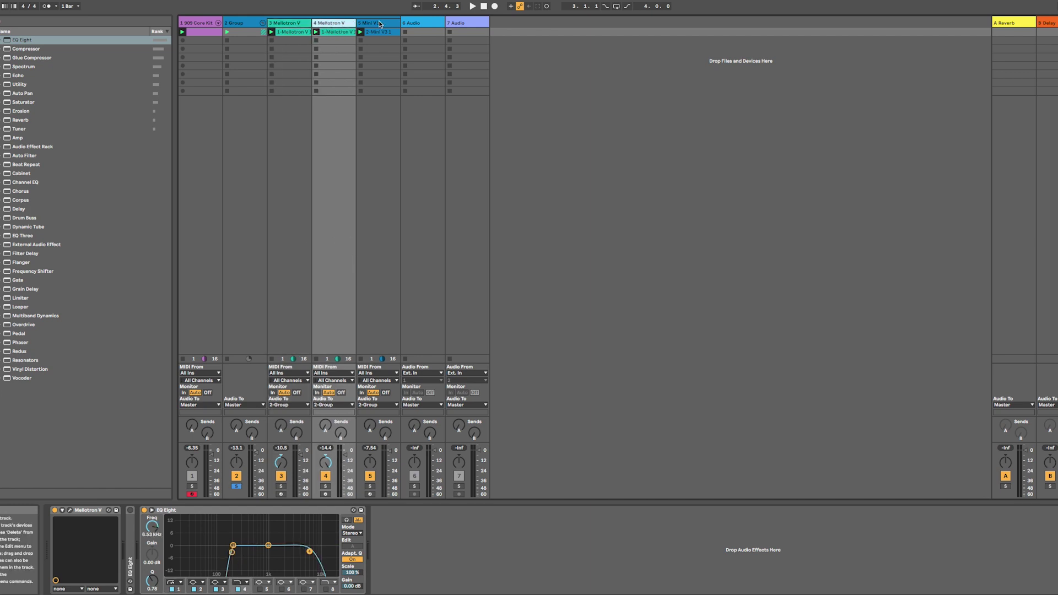
{"action": "left_click", "coordinate": [375, 23]}
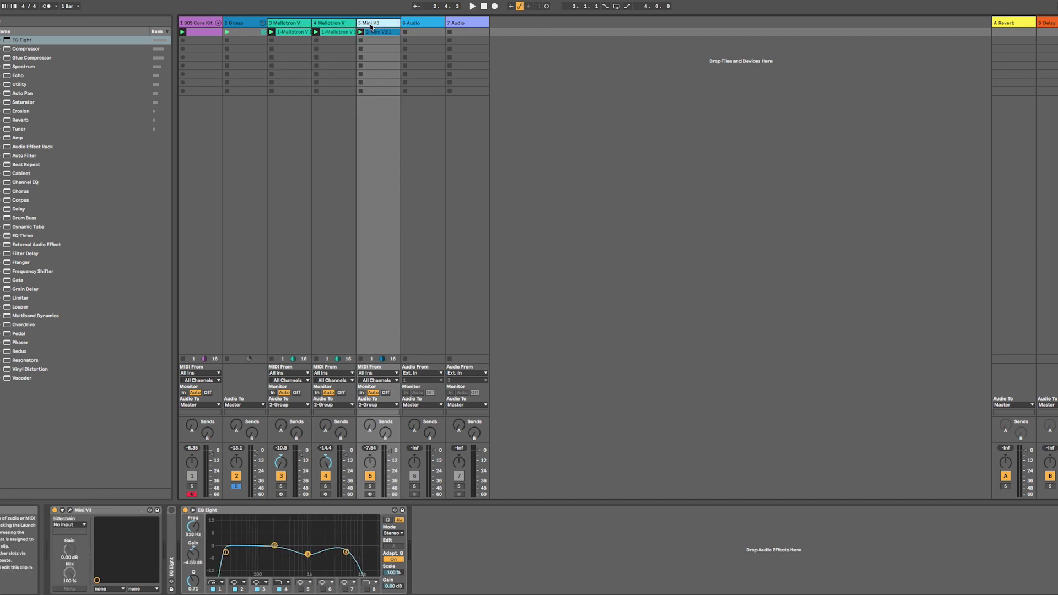
{"action": "left_click", "coordinate": [303, 205]}
{"action": "left_click", "coordinate": [324, 201]}
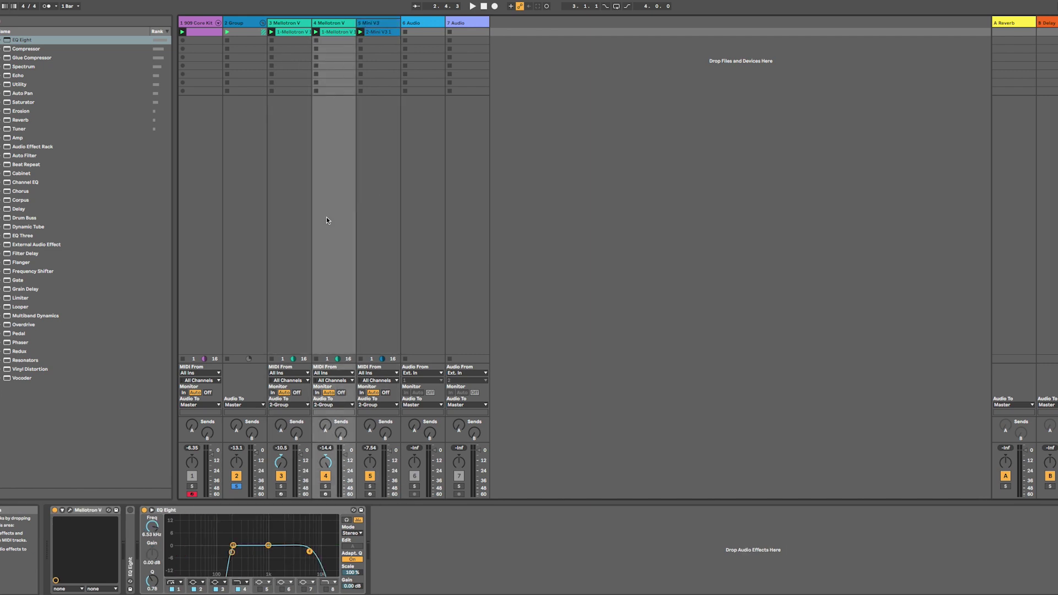
{"action": "key", "text": "space"}
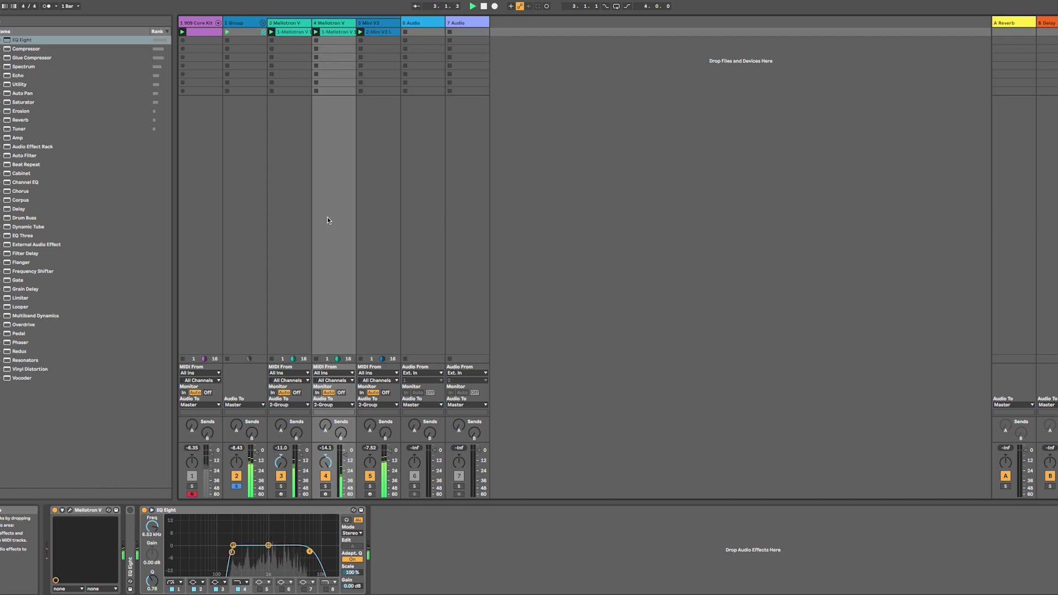
{"action": "key", "text": "space"}
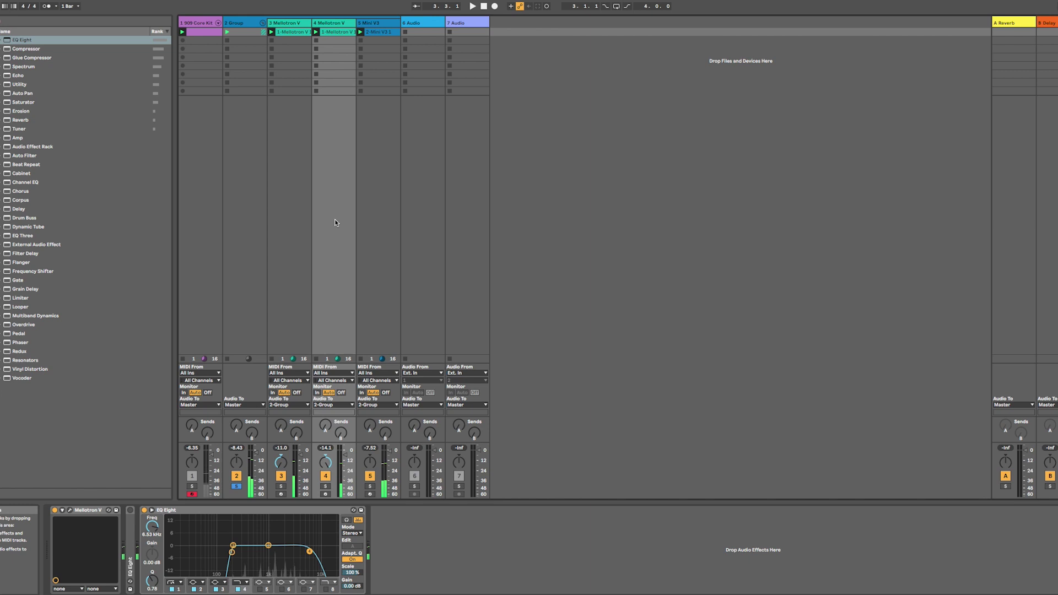
- Compare the EQ Eight curves of both Mellotron V tracks, the Mini V3 track and the 909 Core Kit
{"action": "left_click", "coordinate": [286, 24]}
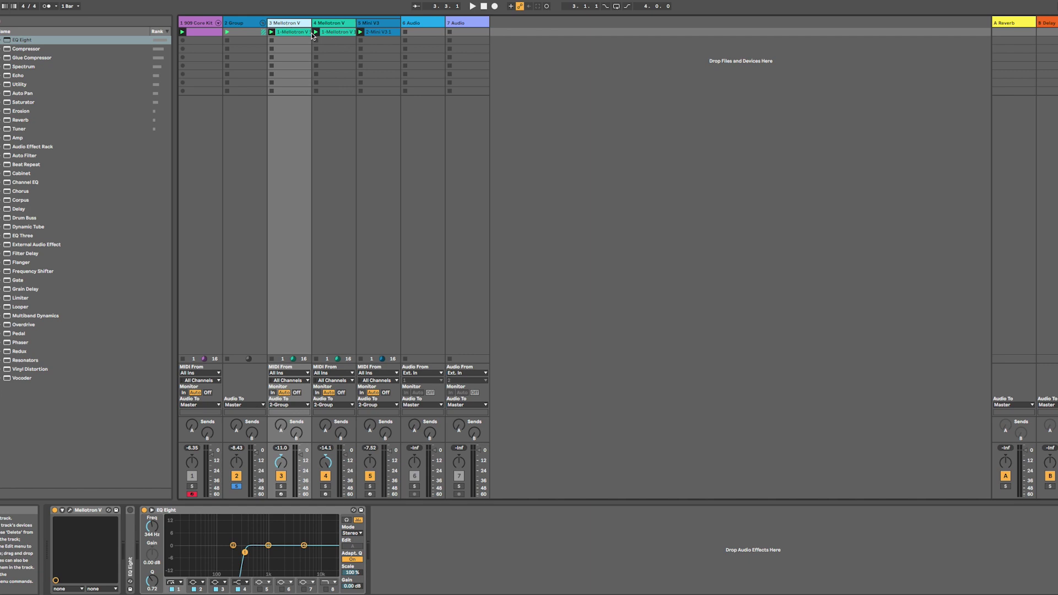
{"action": "left_click", "coordinate": [338, 124]}
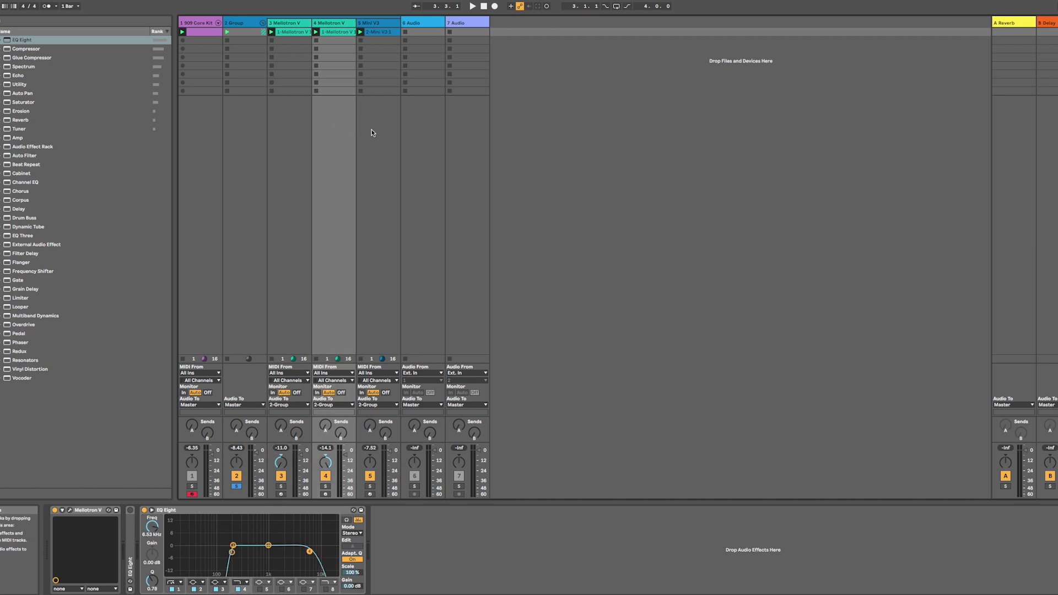
{"action": "left_click", "coordinate": [374, 131]}
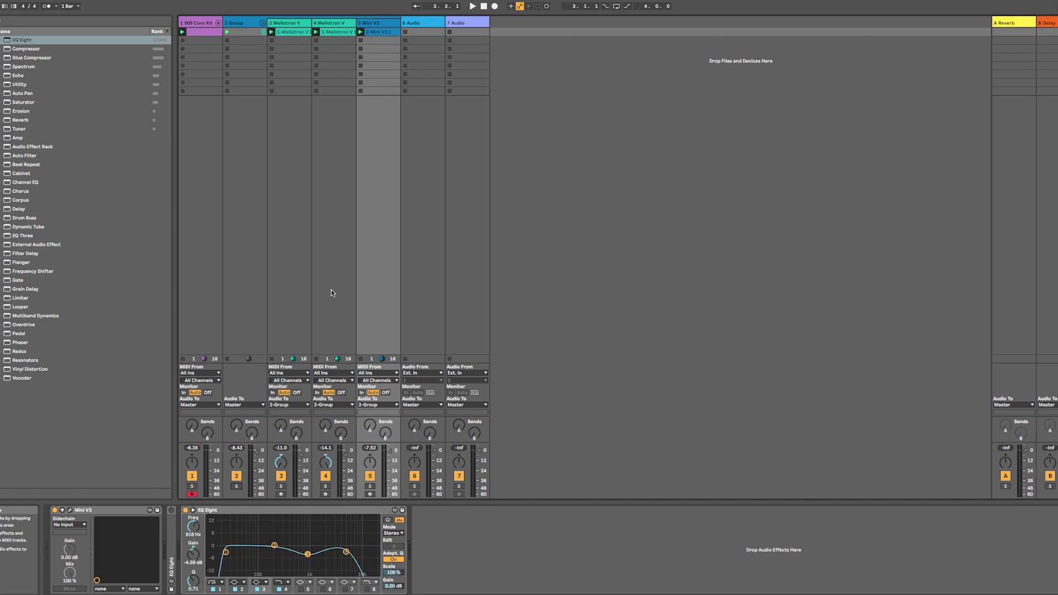
{"action": "left_click", "coordinate": [209, 275]}
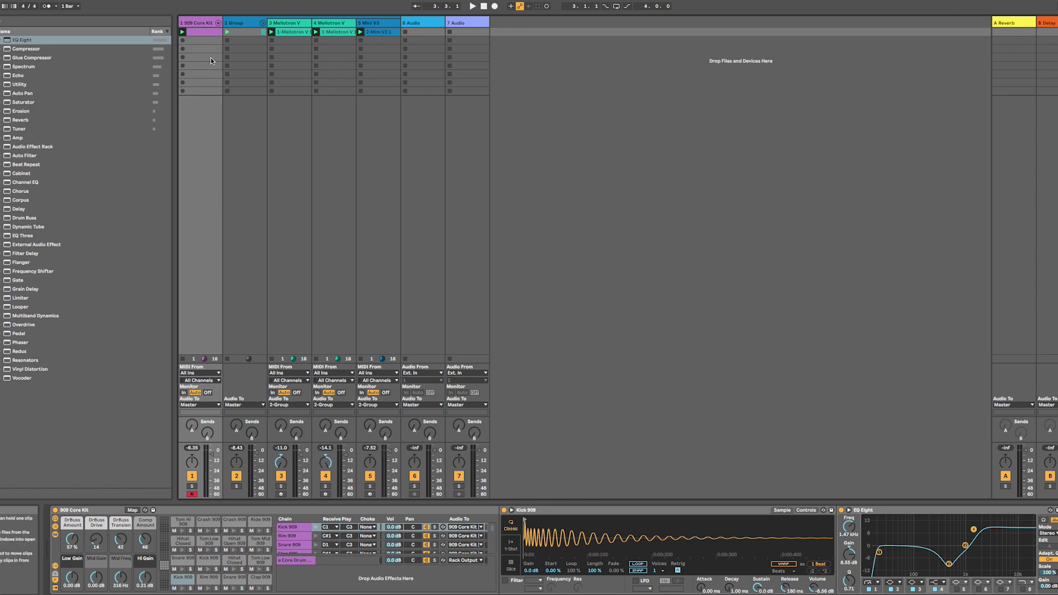
- Review the devices on the Mini V3, 909 Core Kit and Mellotron V tracks and the two Compressors on the Group track
{"action": "left_click", "coordinate": [389, 234]}
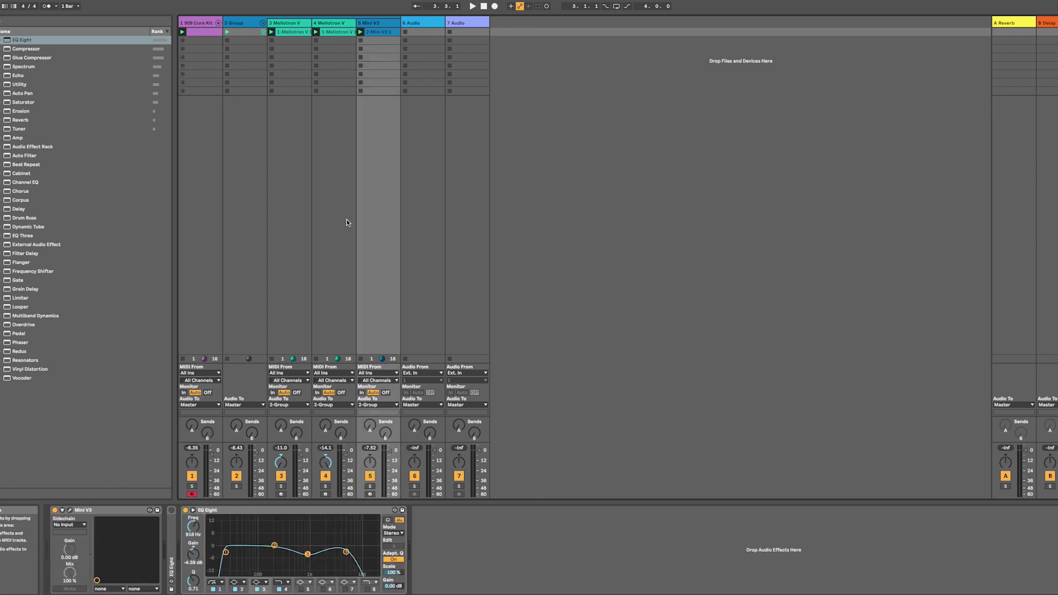
{"action": "left_click", "coordinate": [208, 174]}
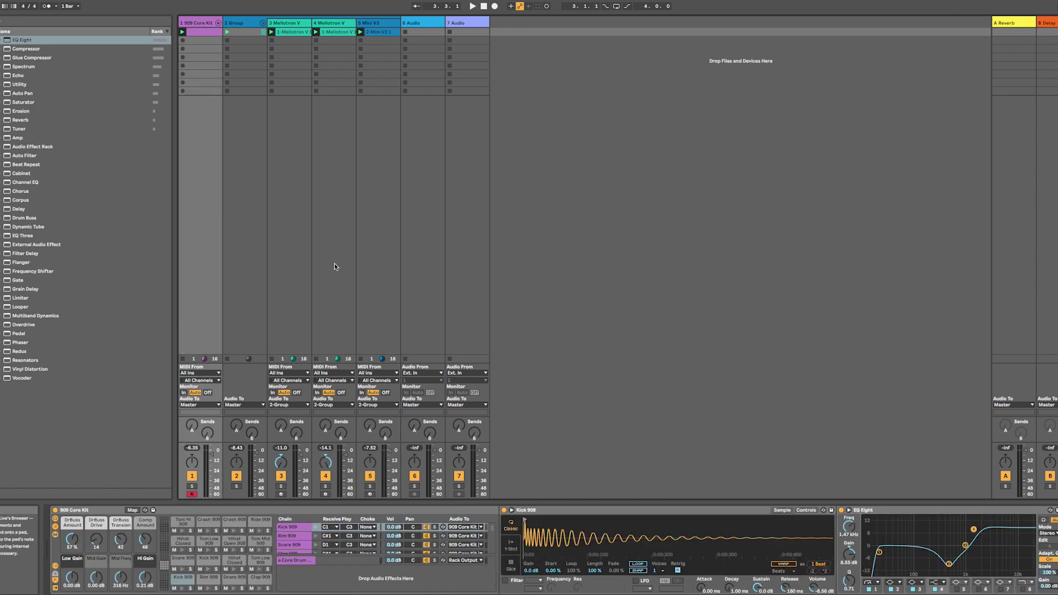
{"action": "left_click", "coordinate": [299, 240]}
{"action": "left_click", "coordinate": [333, 214]}
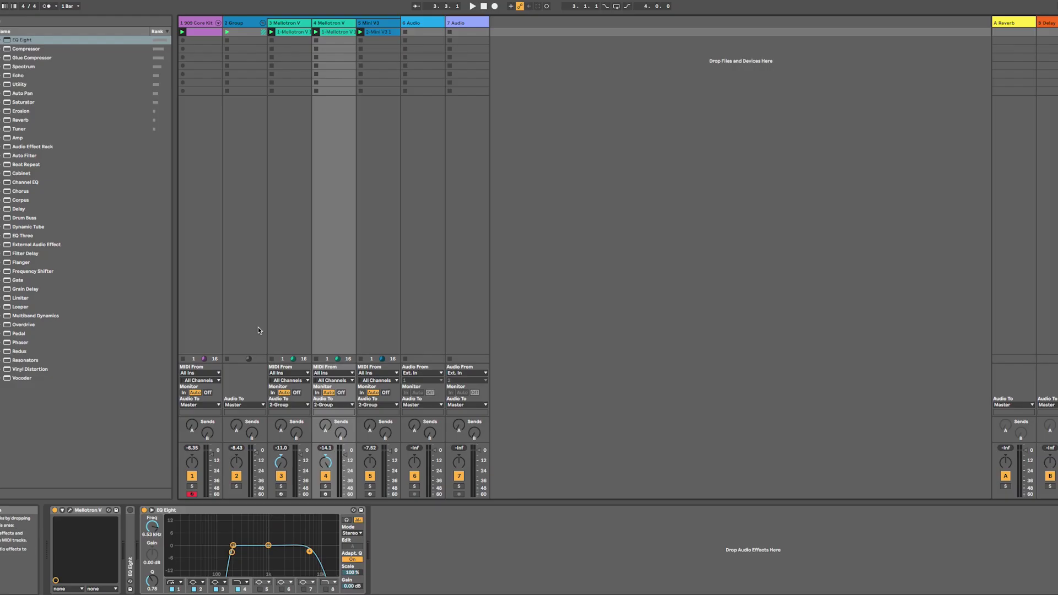
{"action": "left_click", "coordinate": [258, 326]}
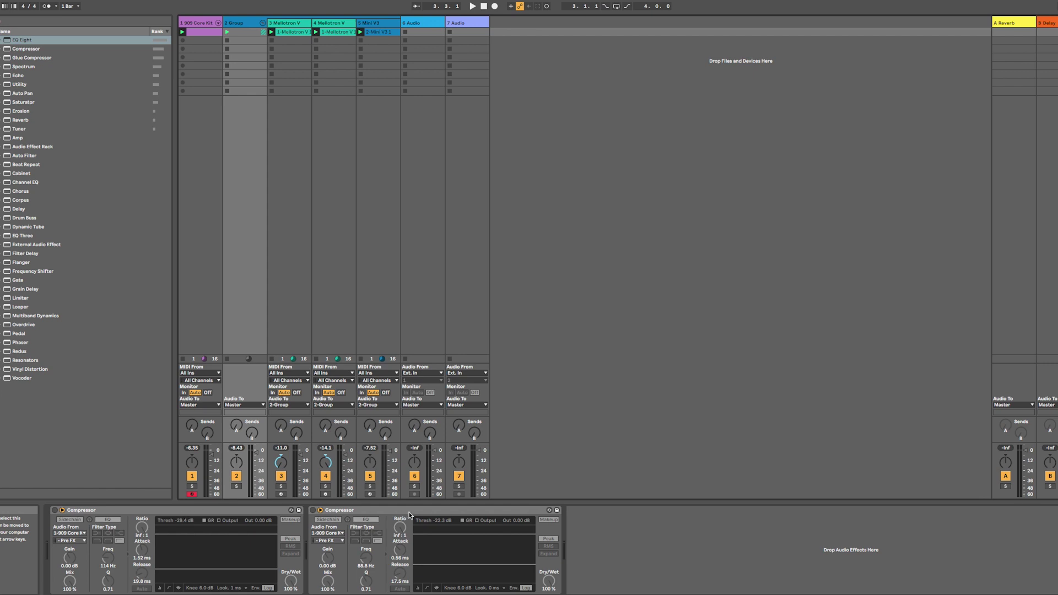
- Mute both Mellotron V tracks and play the 909 Core Kit against the Mini V3 with the Group track's Compressors in view
{"action": "key", "text": "Left"}
{"action": "left_click", "coordinate": [389, 246]}
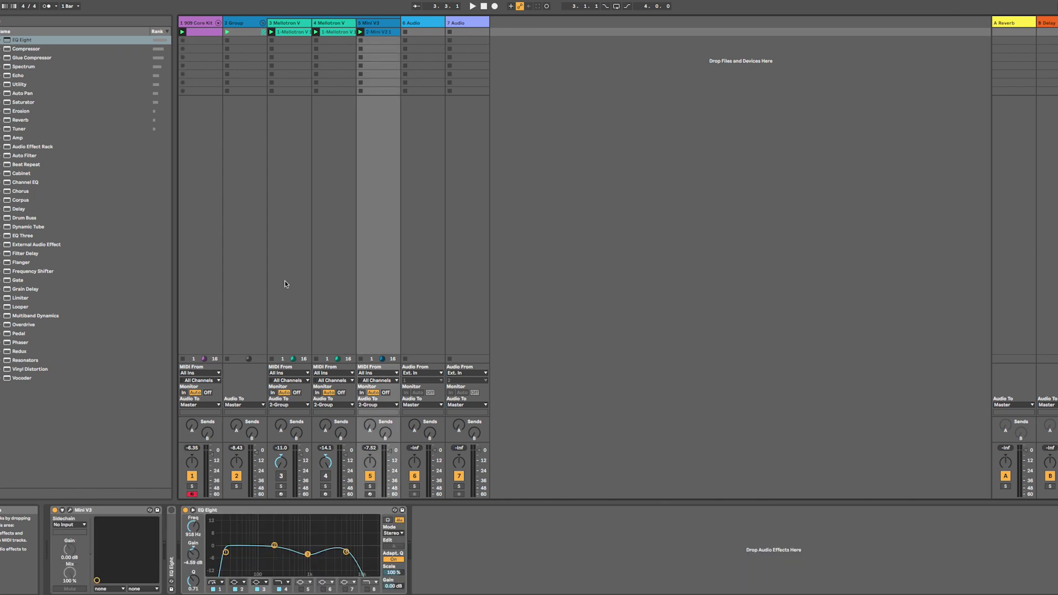
{"action": "left_click", "coordinate": [253, 287]}
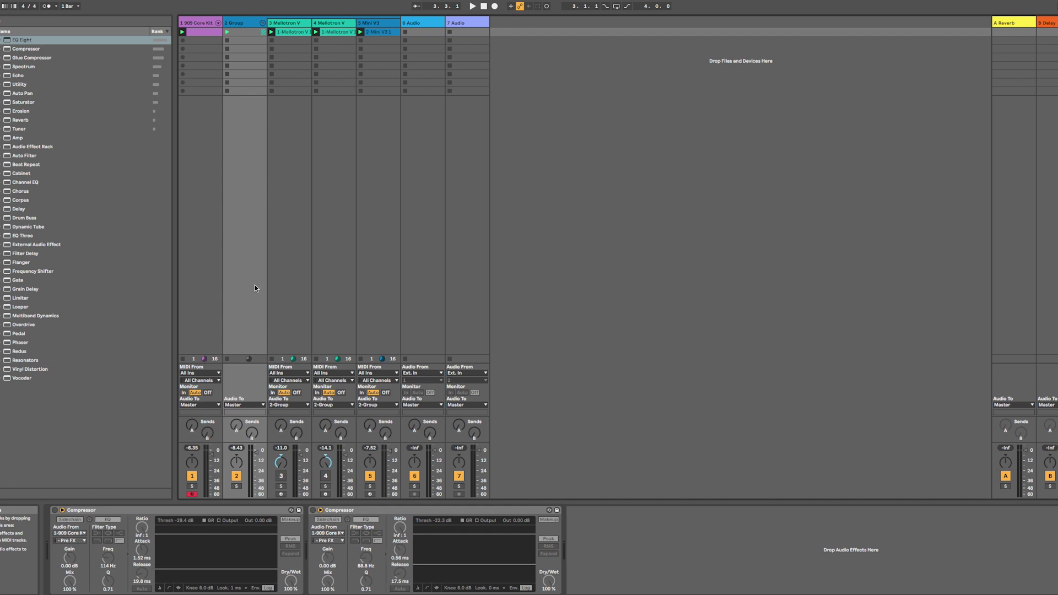
{"action": "left_click", "coordinate": [209, 331]}
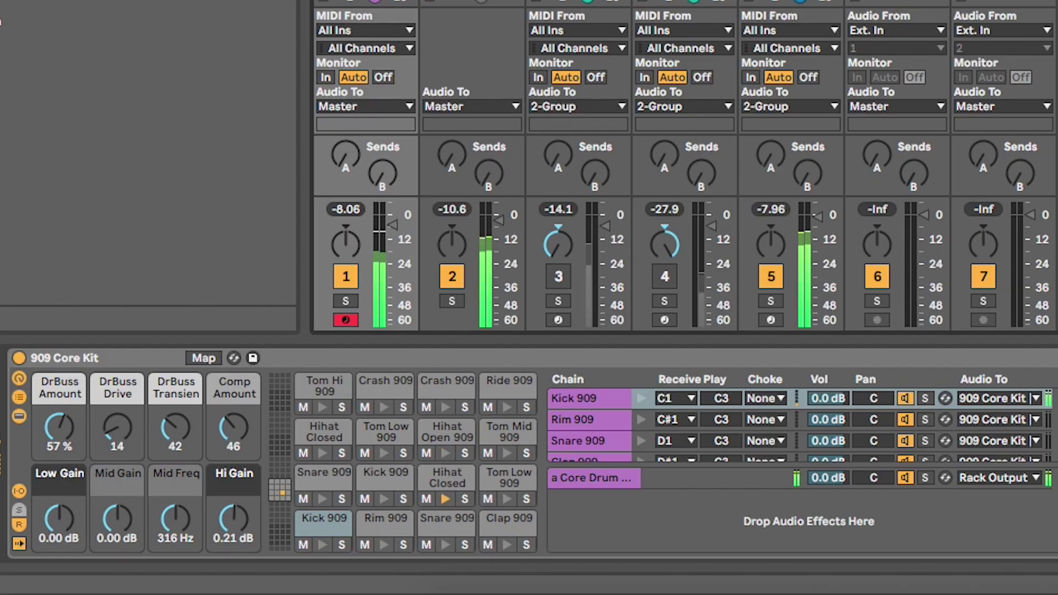
{"action": "left_click", "coordinate": [242, 386]}
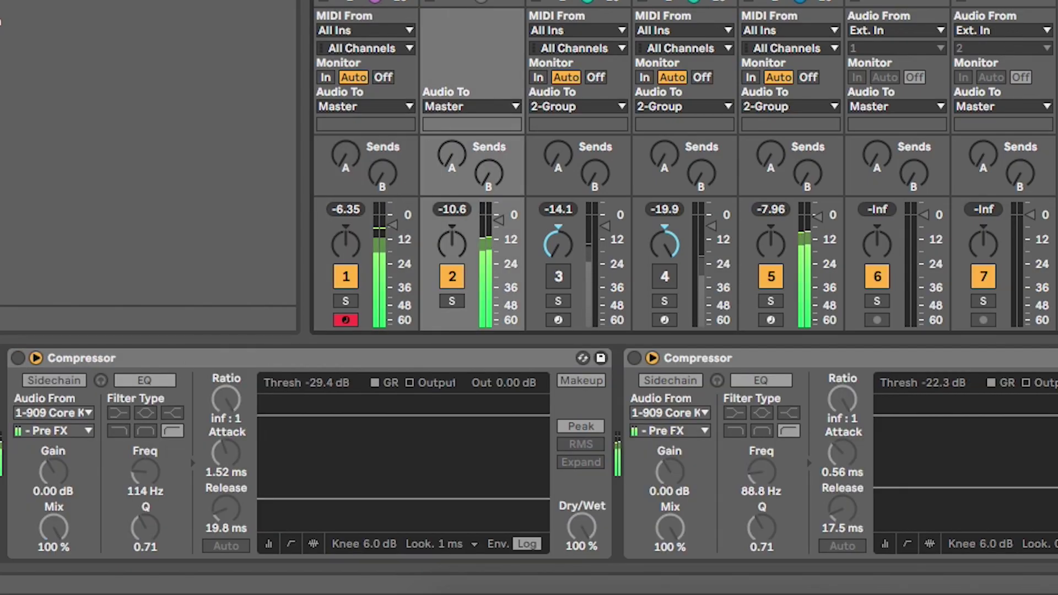
- Enable the Group track's first Compressor, sidechained to the 909 Core Kit, and compare the sound with it off and on
{"action": "left_click", "coordinate": [18, 358]}
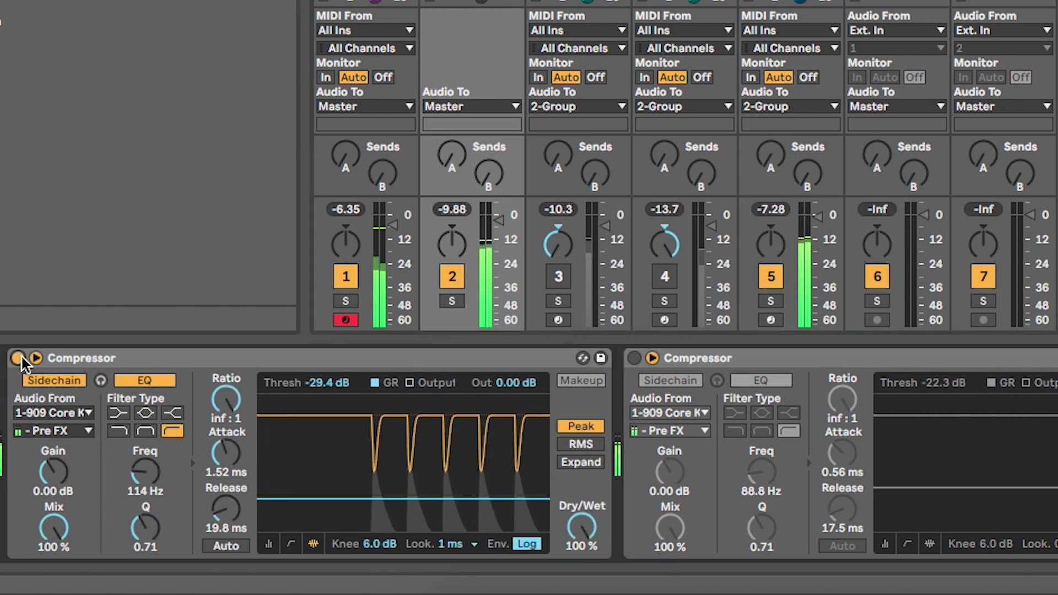
{"action": "left_click", "coordinate": [20, 357]}
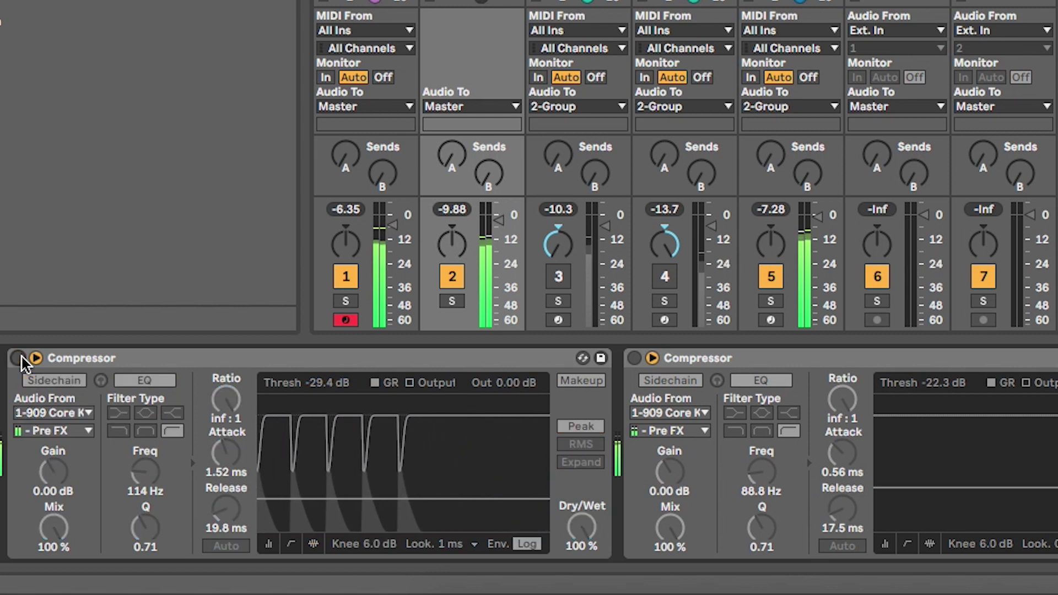
{"action": "left_click", "coordinate": [20, 358]}
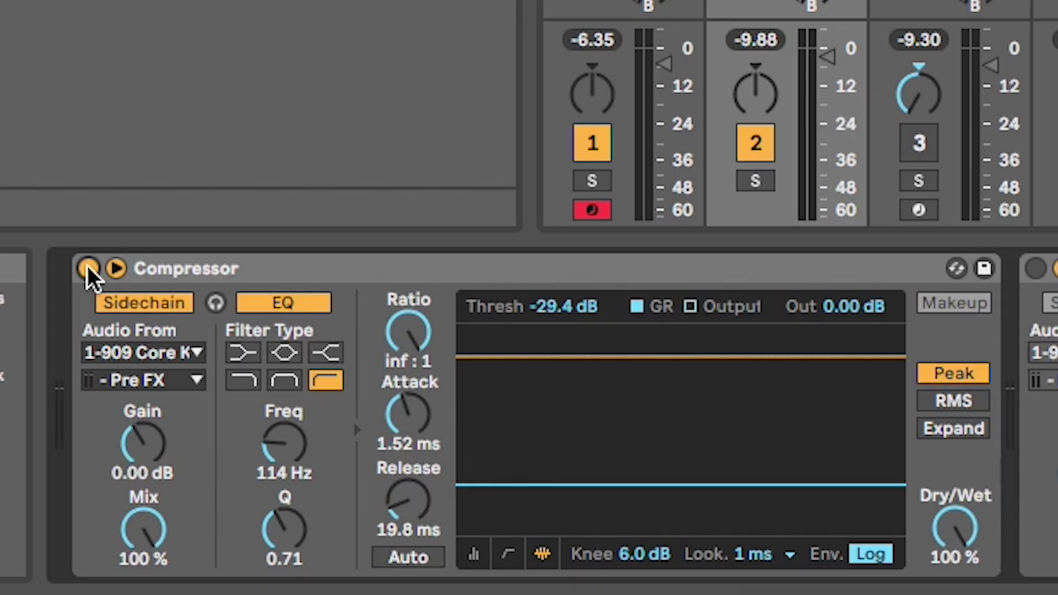
{"action": "left_click", "coordinate": [88, 270]}
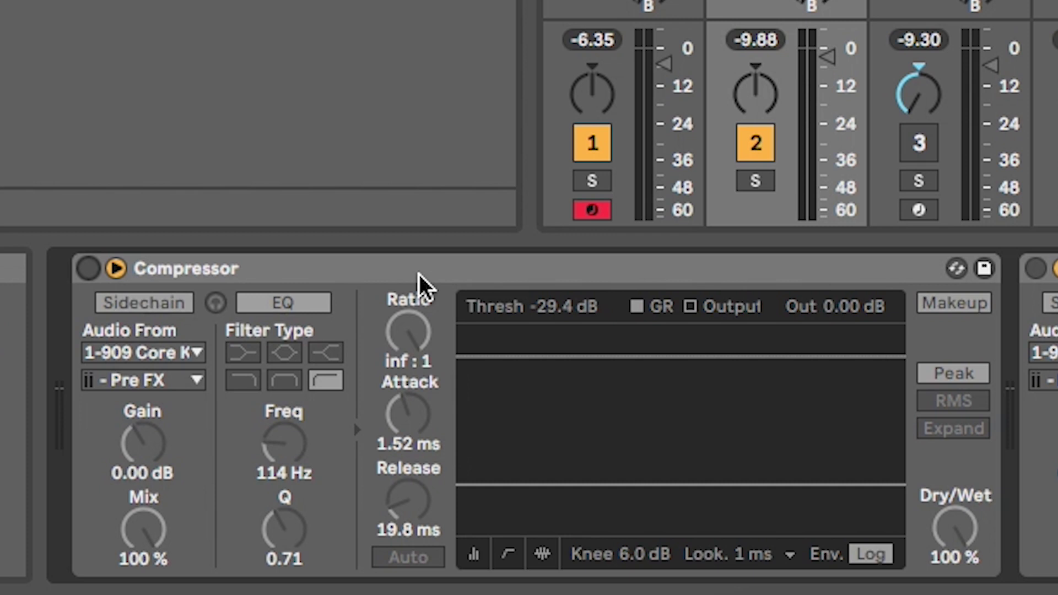
{"action": "left_click", "coordinate": [88, 269]}
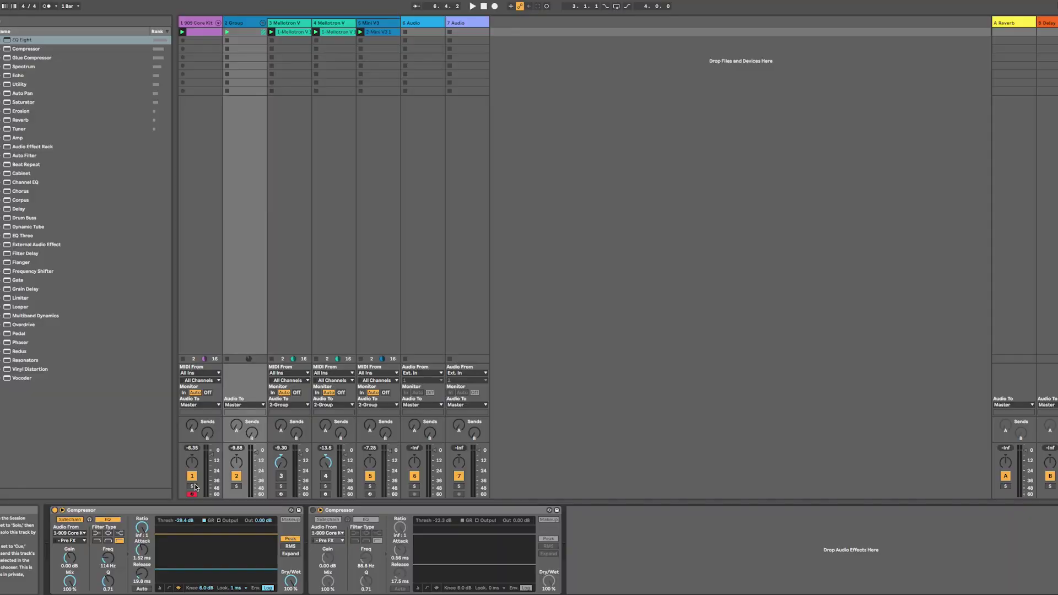
- Unmute both Mellotron V tracks and compare the full mix with the Group track's first Compressor bypassed and active
{"action": "left_click", "coordinate": [325, 476]}
{"action": "left_click", "coordinate": [326, 476]}
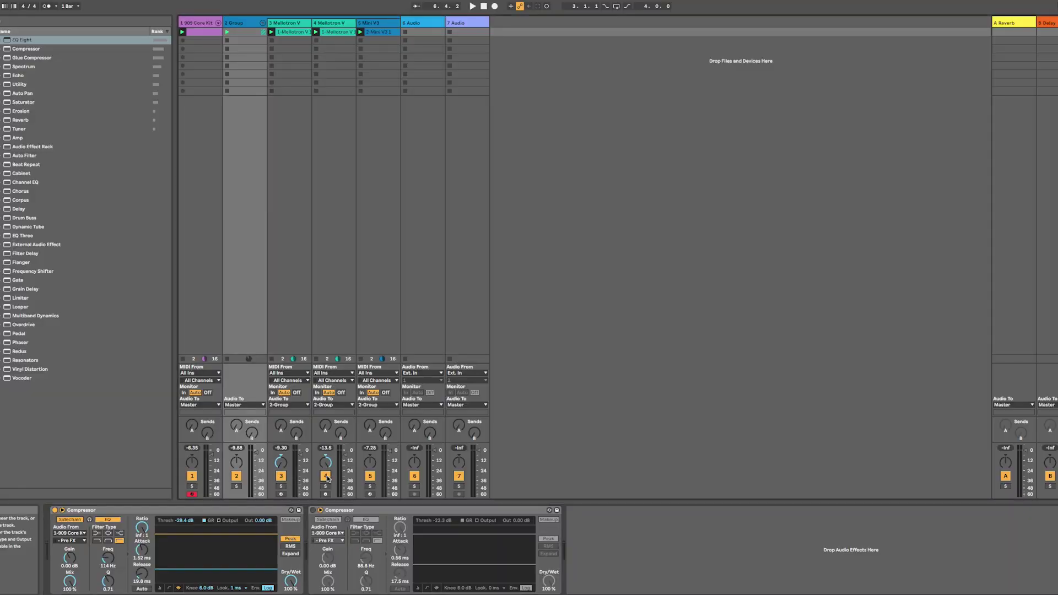
{"action": "left_click", "coordinate": [217, 300]}
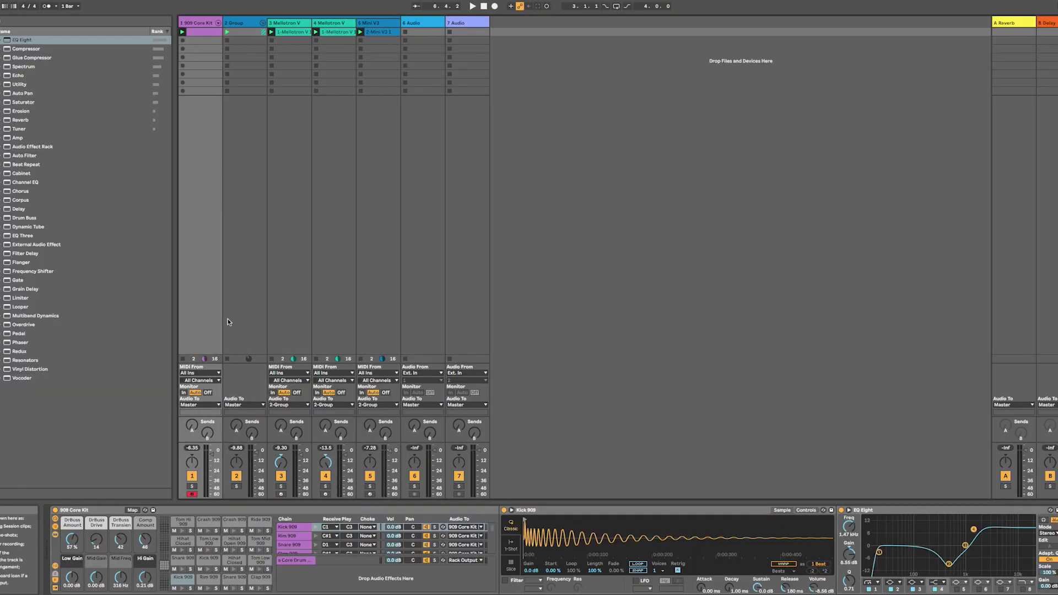
{"action": "key", "text": "Right"}
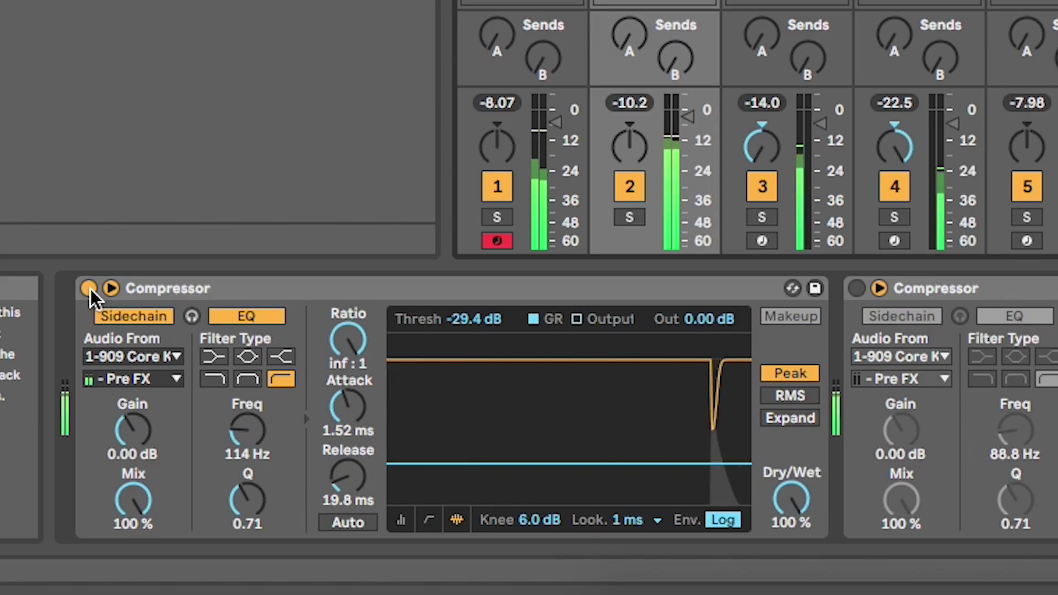
{"action": "left_click", "coordinate": [89, 288]}
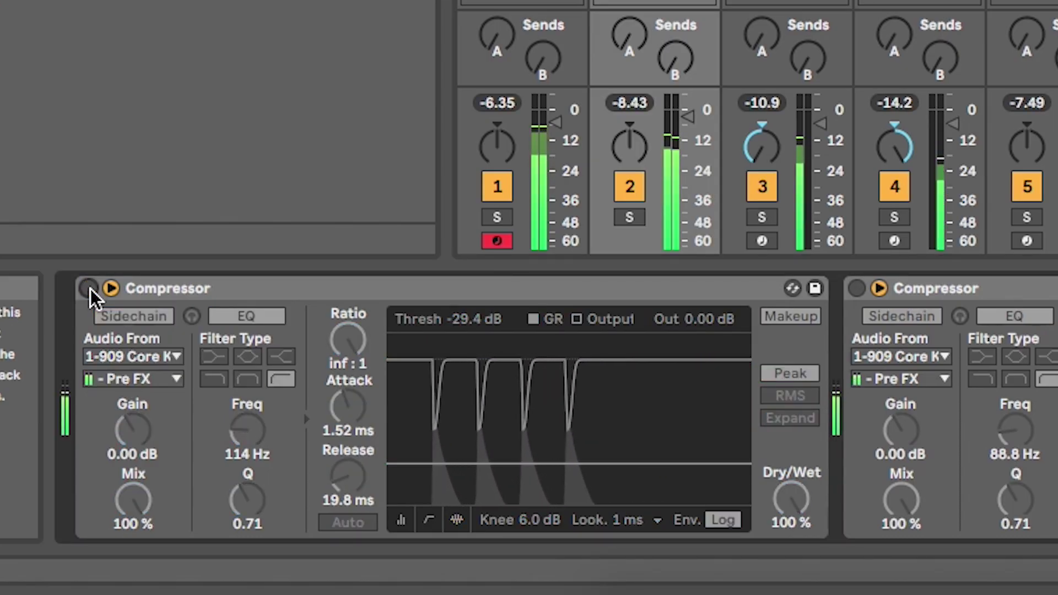
{"action": "left_click", "coordinate": [90, 288]}
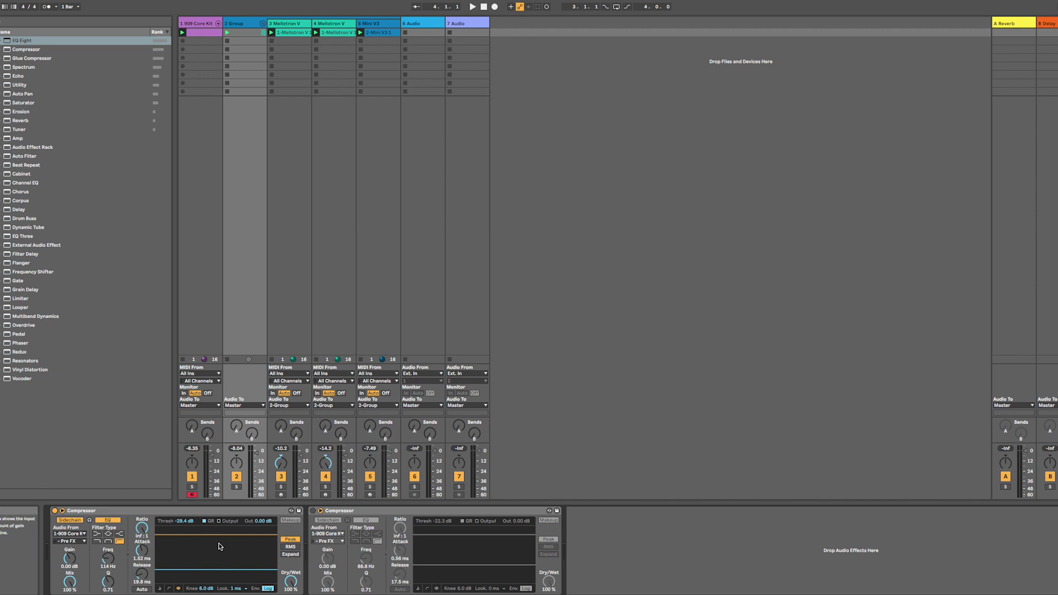
- Enable the Group track's second sidechained Compressor as well and audition the mix with it off and on
{"action": "left_click", "coordinate": [313, 512]}
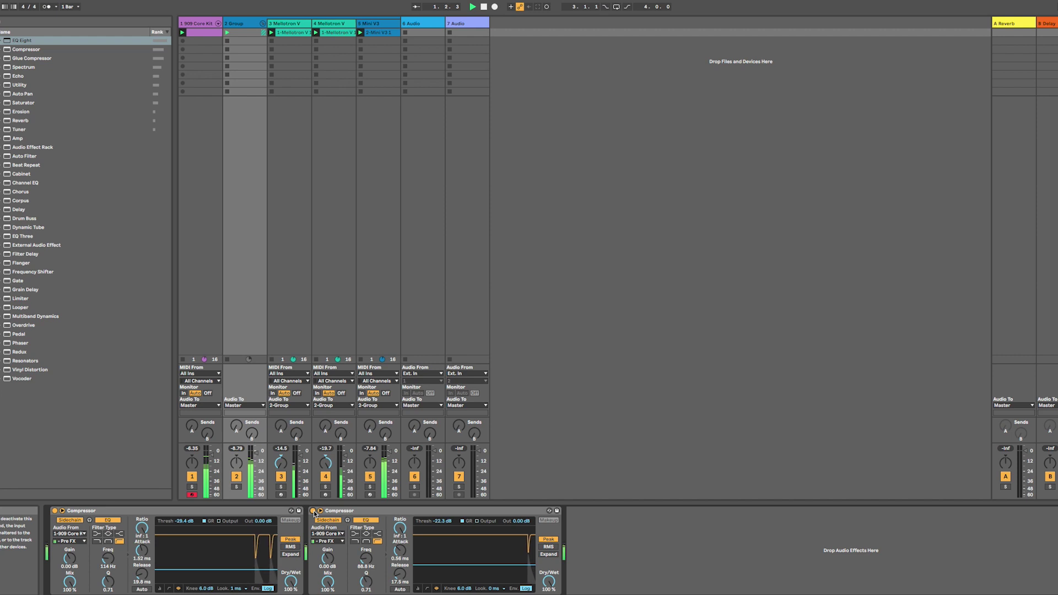
{"action": "left_click", "coordinate": [313, 511]}
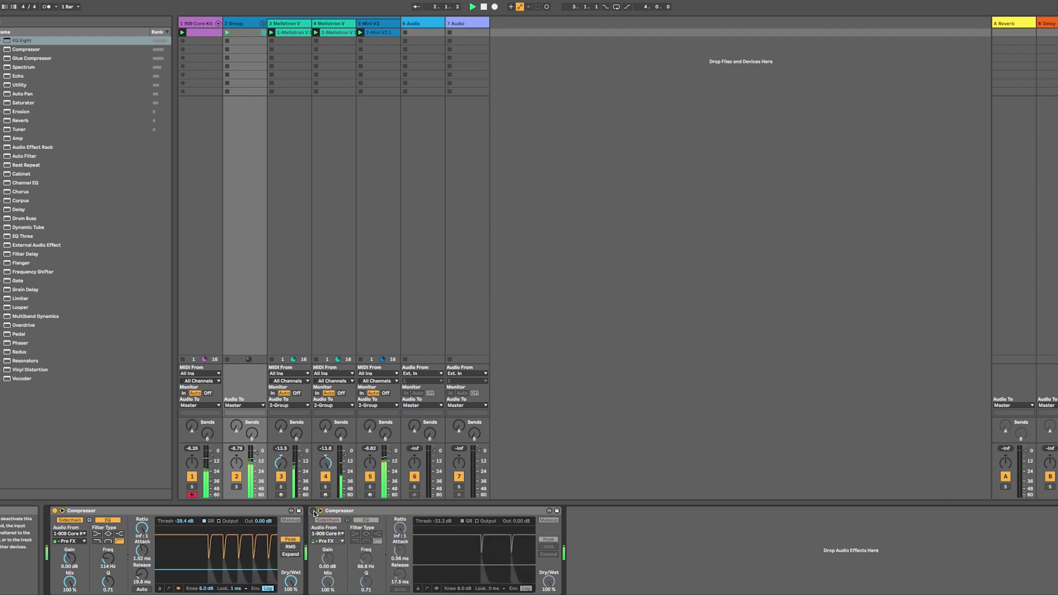
{"action": "left_click", "coordinate": [313, 511]}
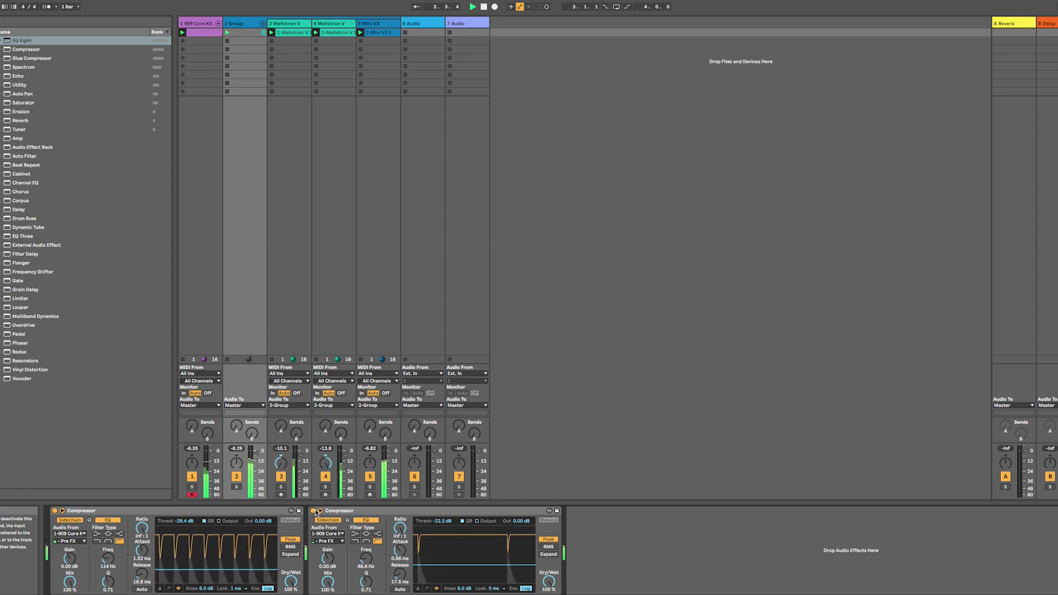
{"action": "key", "text": "space"}
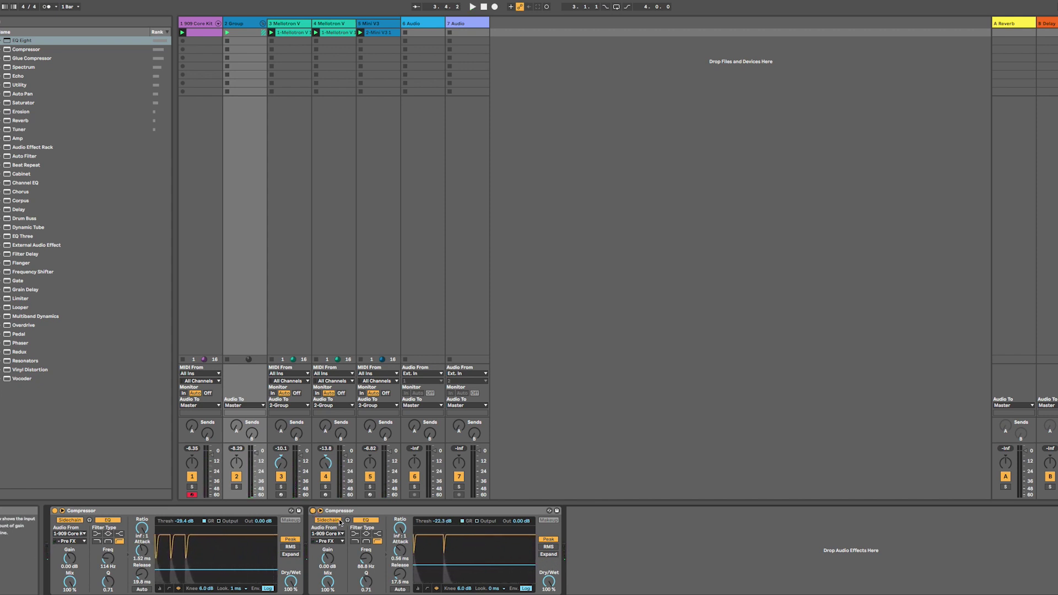
{"action": "left_click", "coordinate": [314, 511]}
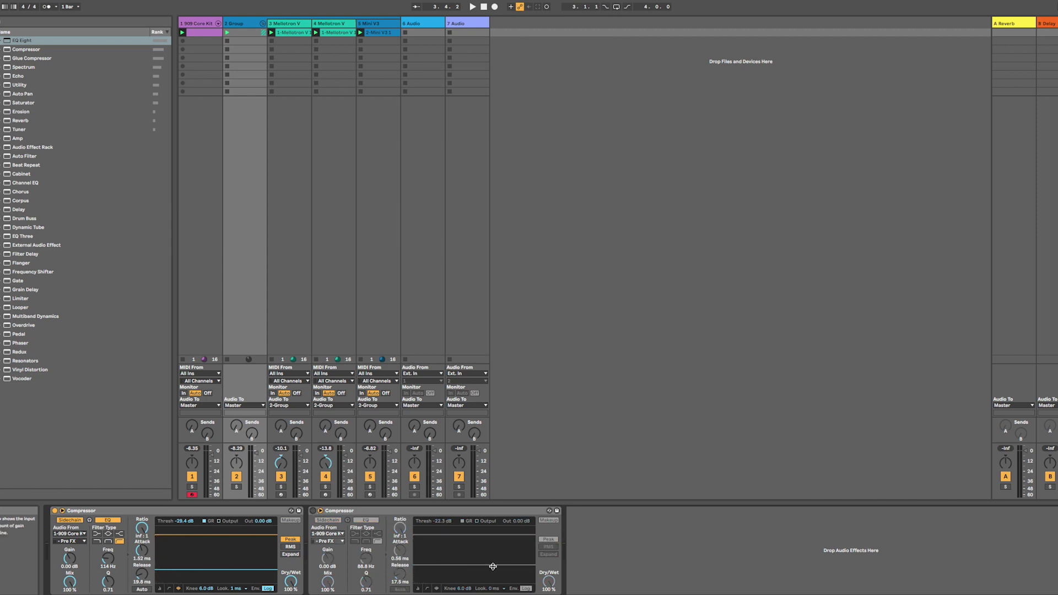
{"action": "left_click", "coordinate": [313, 511]}
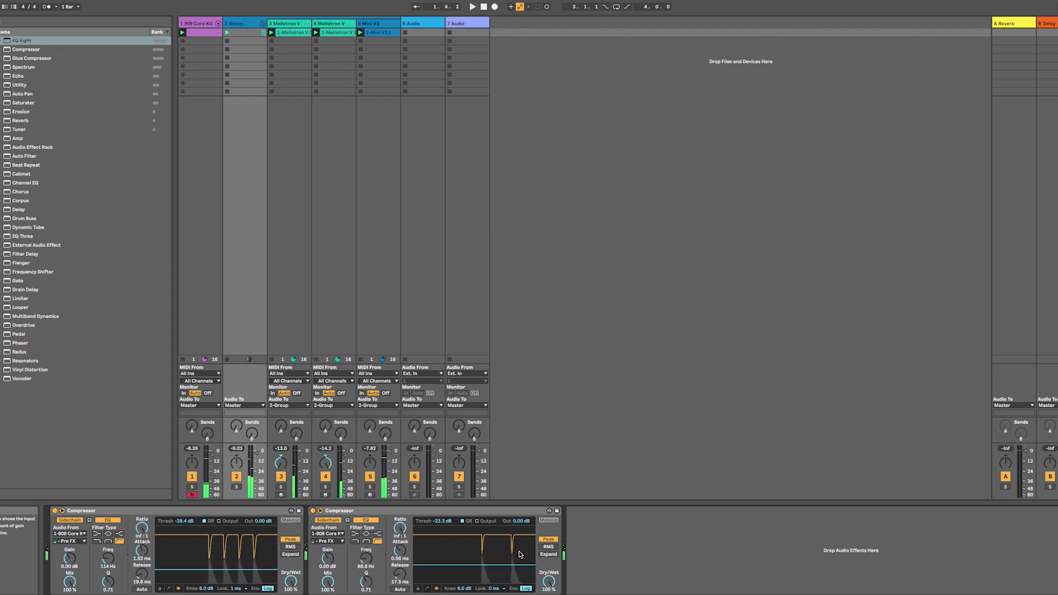
{"action": "key", "text": "space"}
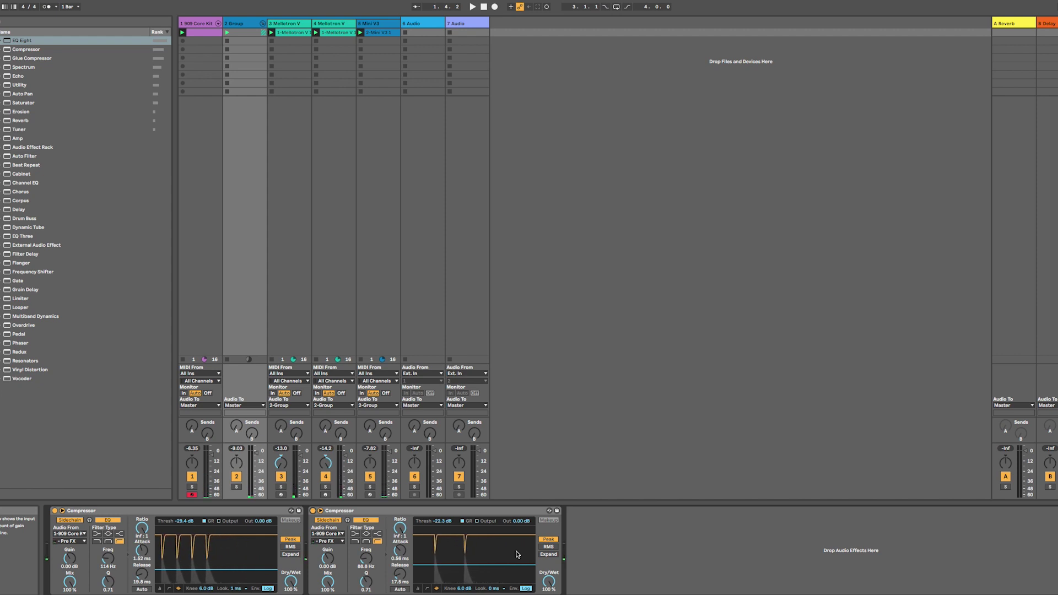